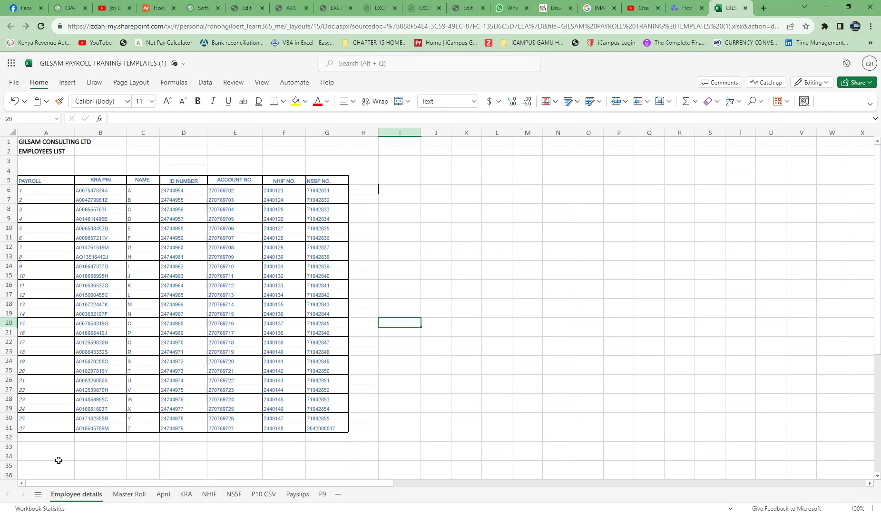
# Widen column A on the Employee details sheet so the company heading has more room.
pyautogui.click(77, 142)
pyautogui.moveTo(74, 133); pyautogui.dragTo(89, 134)
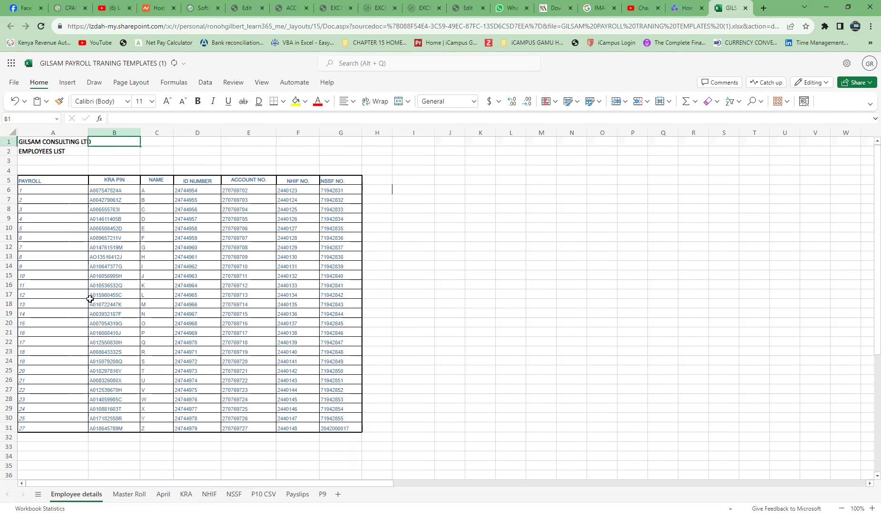
# Review each column of the employee list: payroll, KRA PIN, name, ID number, account number, NHIF and NSSF numbers.
pyautogui.click(38, 180)
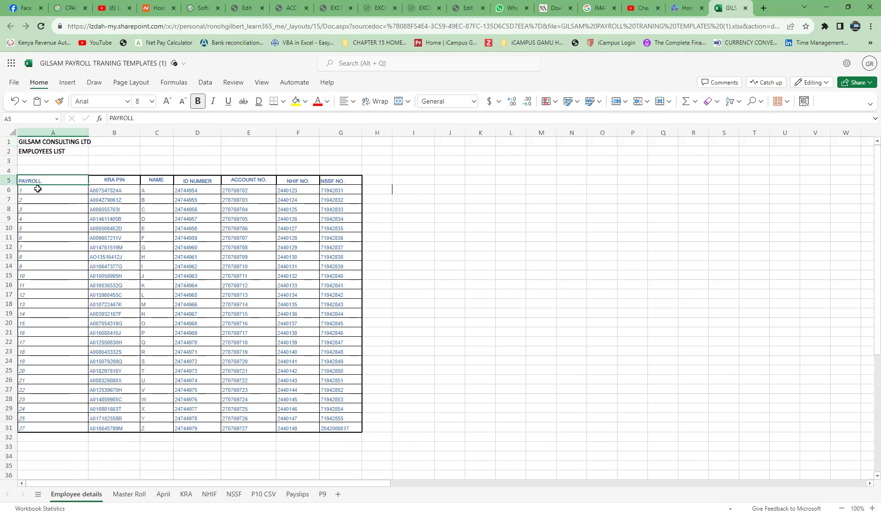
pyautogui.moveTo(38, 190); pyautogui.dragTo(46, 428)
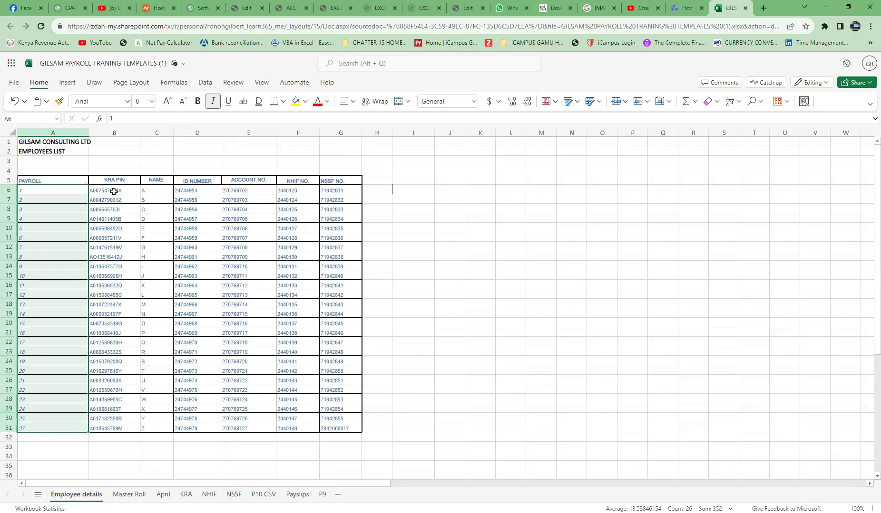
pyautogui.moveTo(113, 192); pyautogui.dragTo(109, 428)
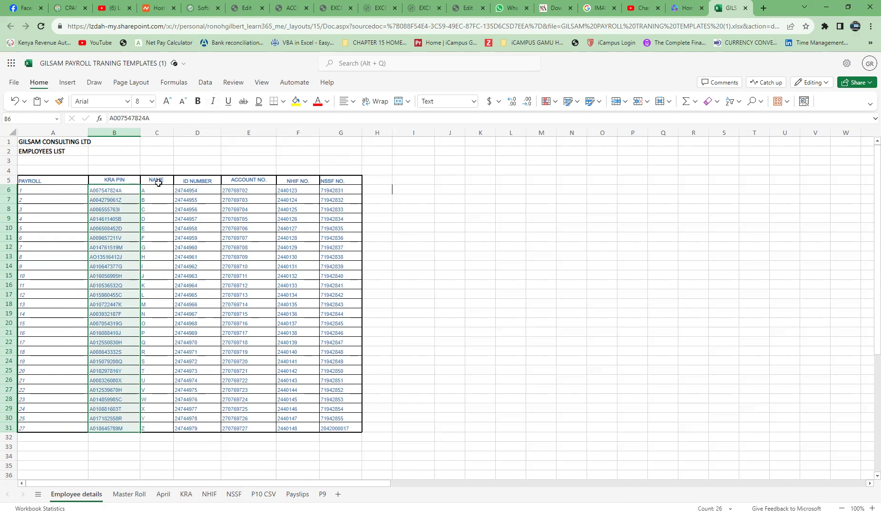
pyautogui.moveTo(158, 187); pyautogui.dragTo(157, 426)
pyautogui.moveTo(190, 190); pyautogui.dragTo(191, 428)
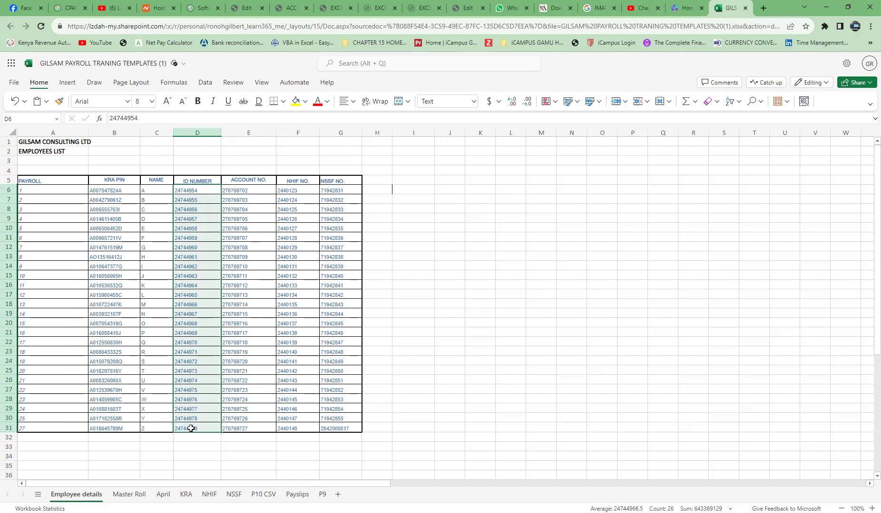
pyautogui.moveTo(249, 191); pyautogui.dragTo(267, 425)
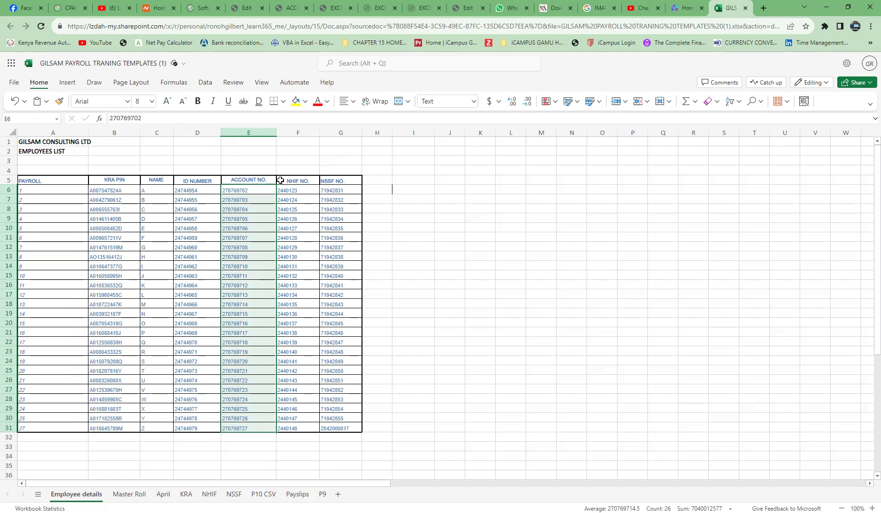
pyautogui.moveTo(294, 190); pyautogui.dragTo(295, 420)
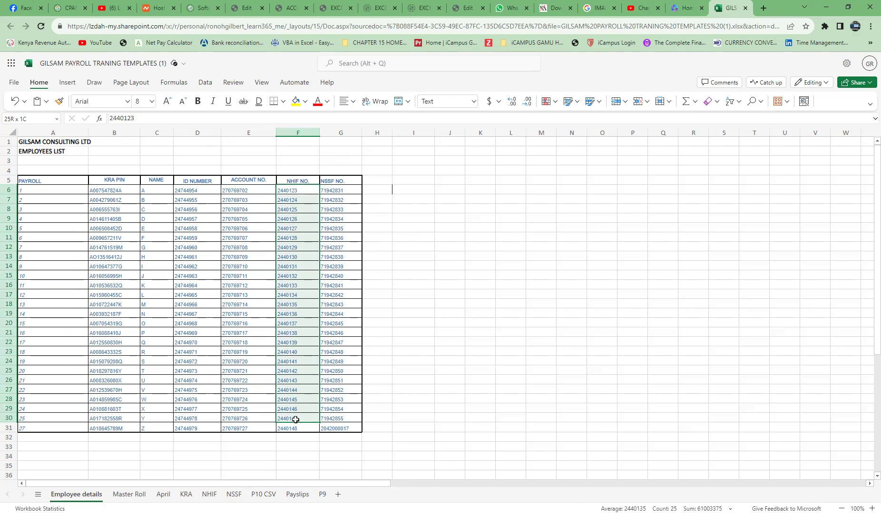
pyautogui.click(338, 182)
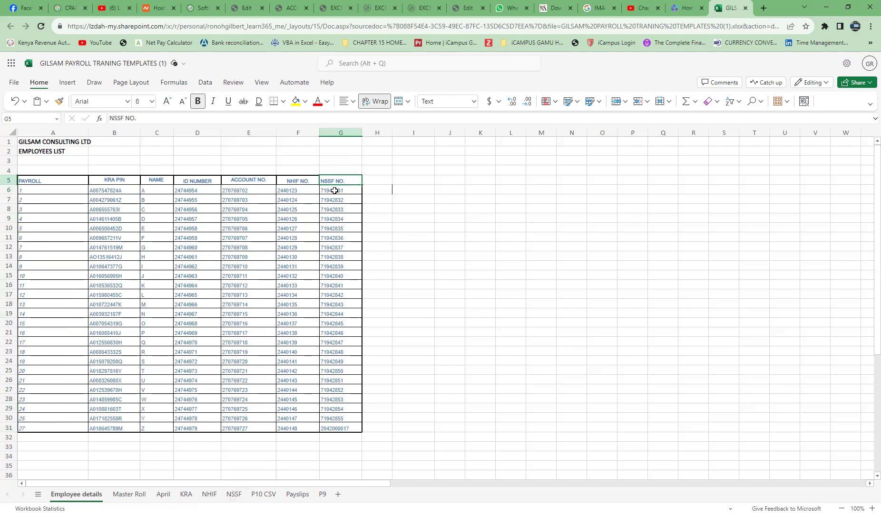
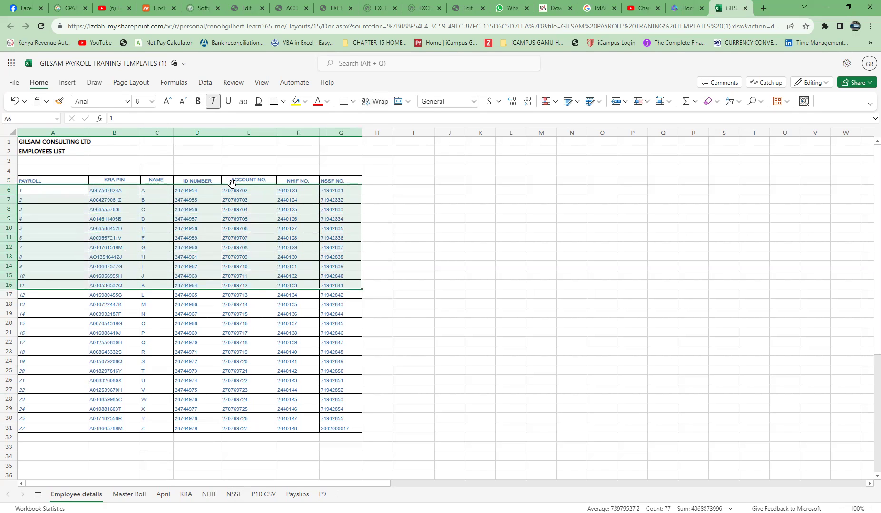
# Look over individual entries in the employee list and highlight the full data range A6:G31.
pyautogui.click(233, 190)
pyautogui.click(296, 190)
pyautogui.click(336, 190)
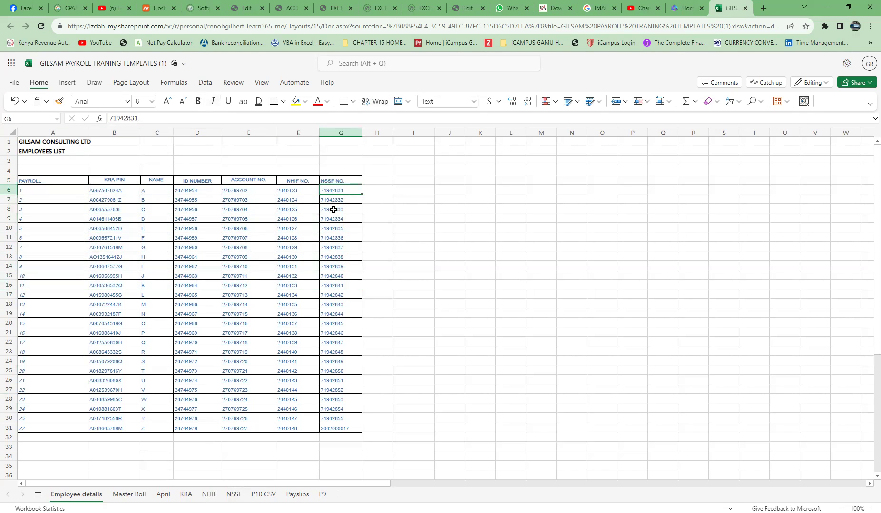
pyautogui.click(334, 209)
pyautogui.click(340, 246)
pyautogui.click(304, 257)
pyautogui.click(167, 255)
pyautogui.click(103, 228)
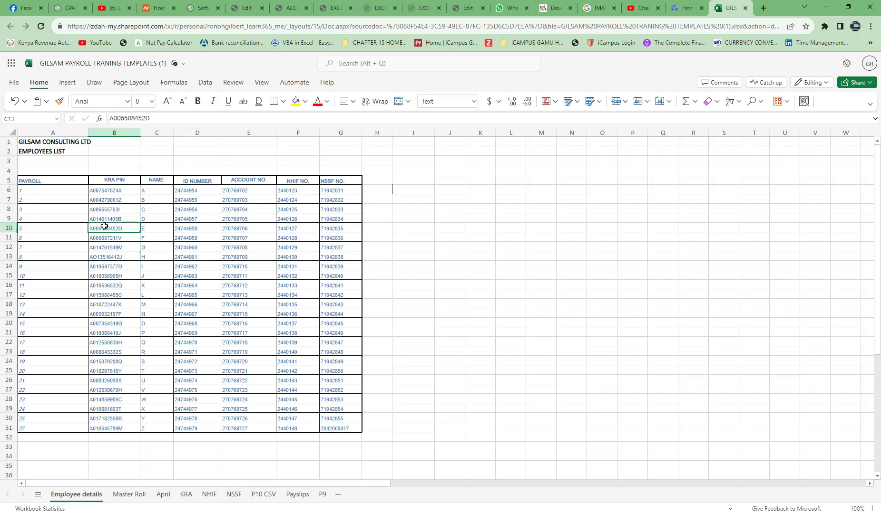
pyautogui.click(107, 189)
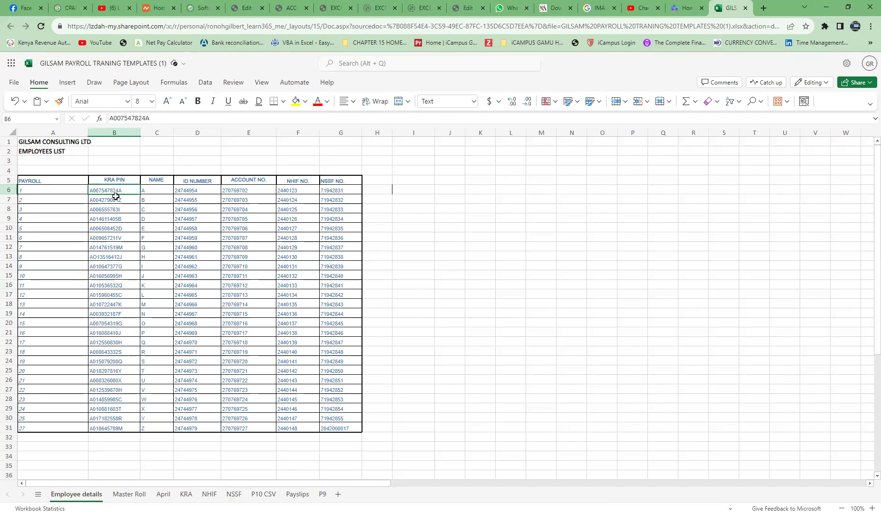
pyautogui.moveTo(38, 188); pyautogui.dragTo(198, 219)
pyautogui.moveTo(256, 244); pyautogui.dragTo(348, 423)
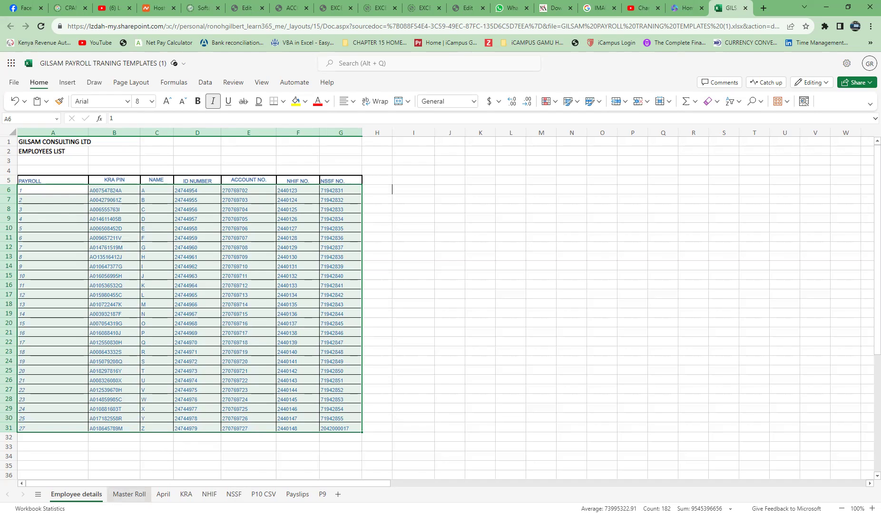
# Open the Master Roll sheet and examine how its payroll numbers in A7 and A32 reference the employee list.
pyautogui.click(119, 495)
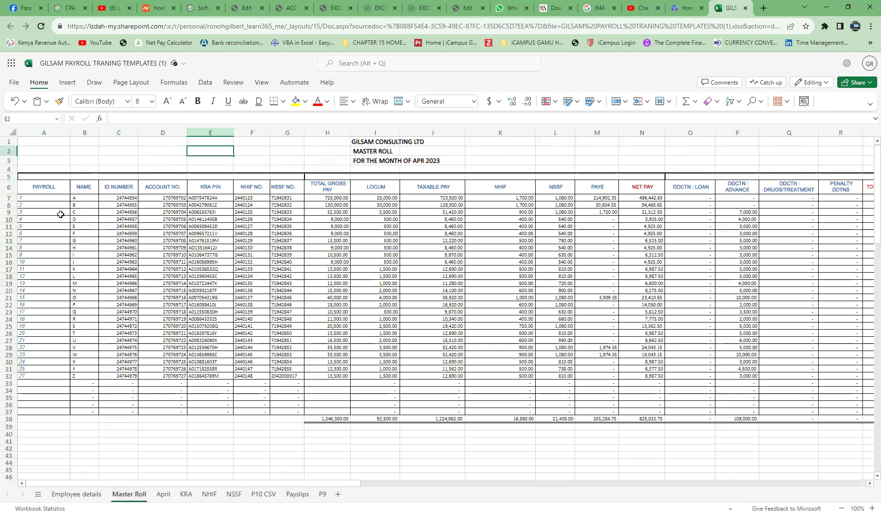
pyautogui.click(76, 196)
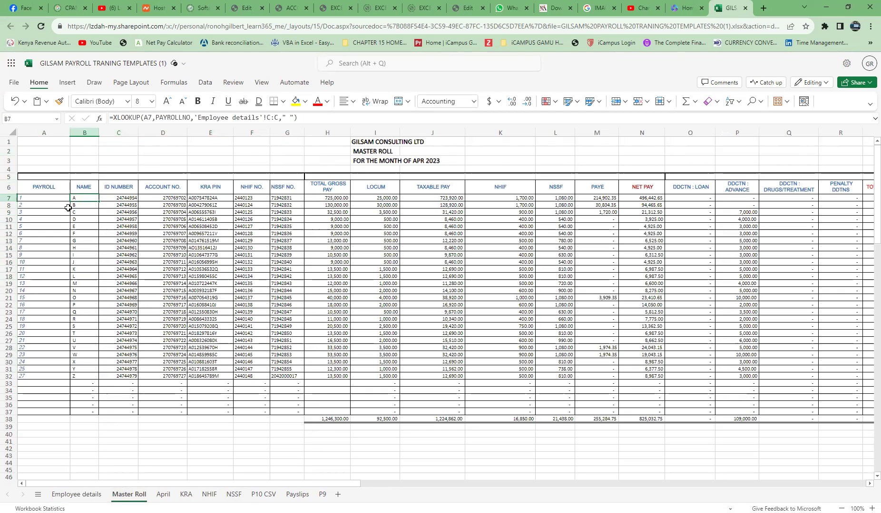
pyautogui.click(39, 196)
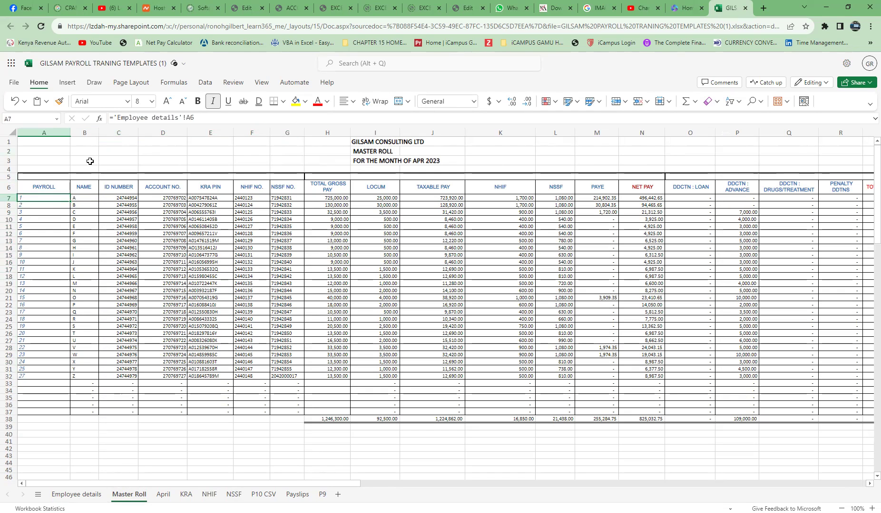
pyautogui.moveTo(213, 117); pyautogui.dragTo(109, 123)
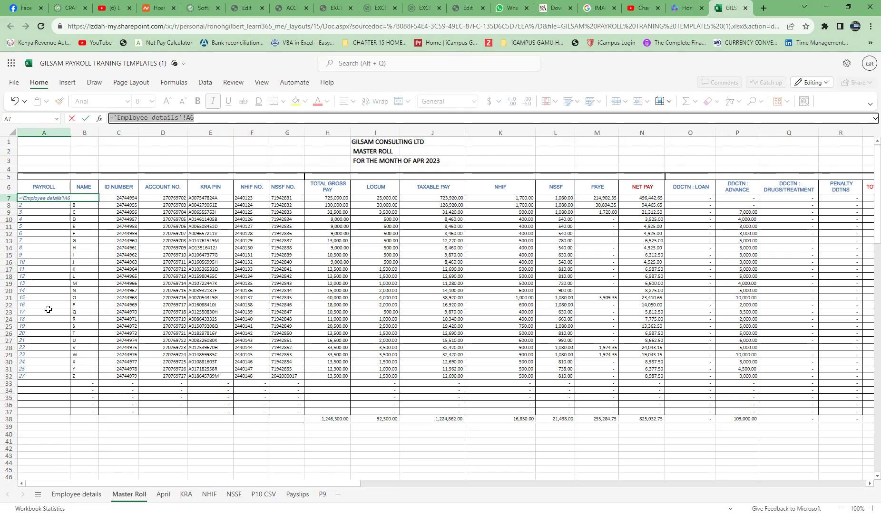
pyautogui.click(36, 375)
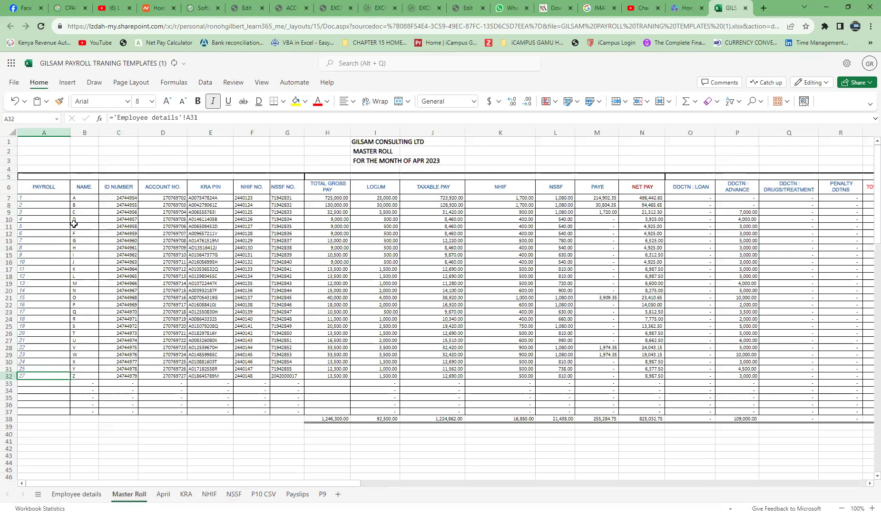
# Examine the XLOOKUP formulas behind the name, ID number and account number columns of the Master Roll.
pyautogui.click(79, 198)
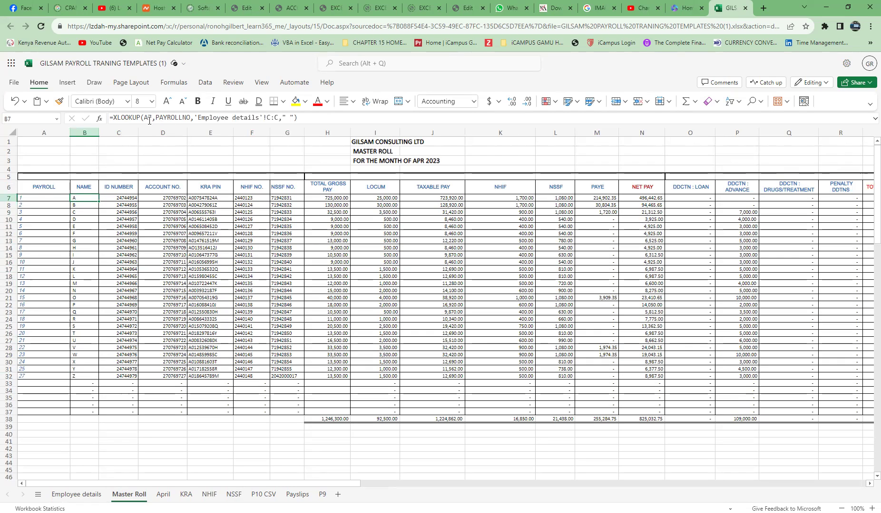
pyautogui.moveTo(199, 118); pyautogui.dragTo(260, 118)
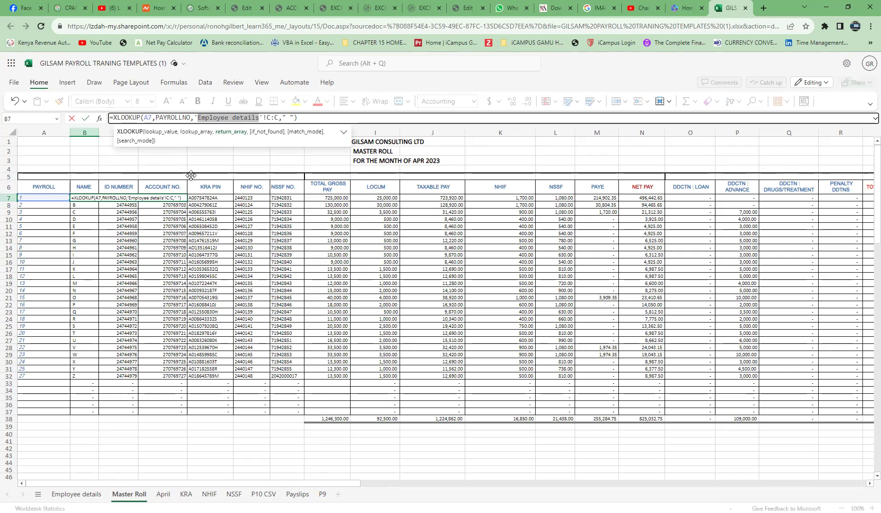
pyautogui.click(78, 256)
pyautogui.click(85, 195)
pyautogui.moveTo(84, 195); pyautogui.dragTo(87, 368)
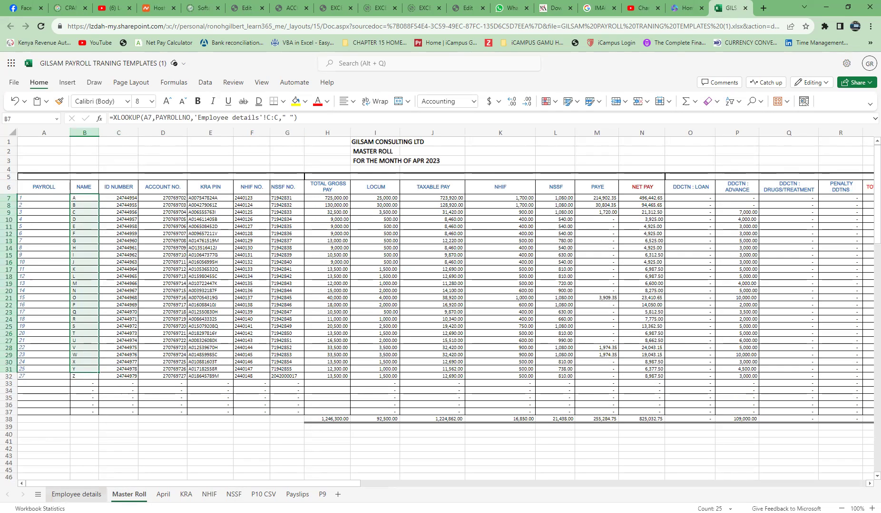
pyautogui.click(123, 197)
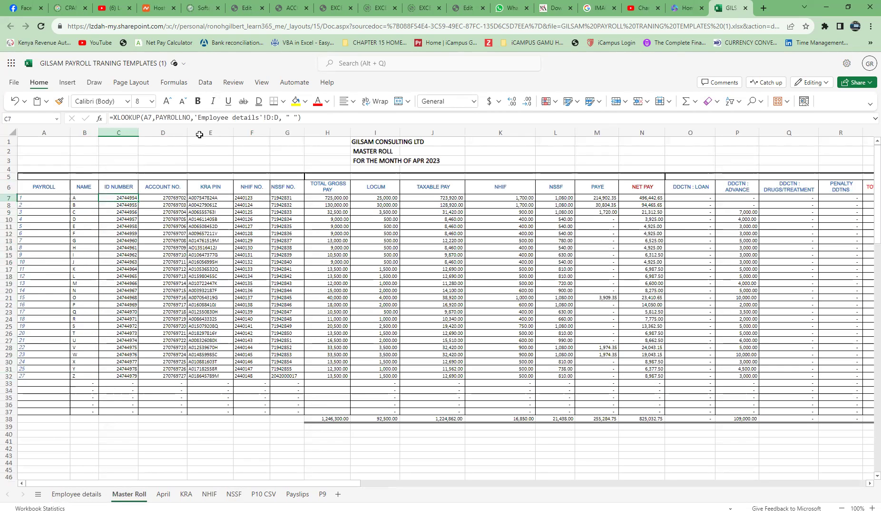
pyautogui.click(163, 205)
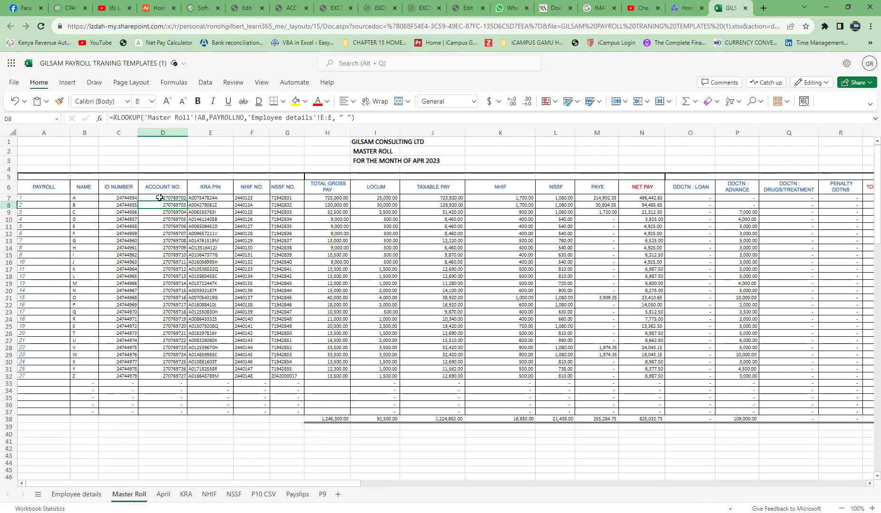
# Fill the linked employee data range A7:G37 on the Master Roll with yellow.
pyautogui.moveTo(45, 197); pyautogui.dragTo(292, 409)
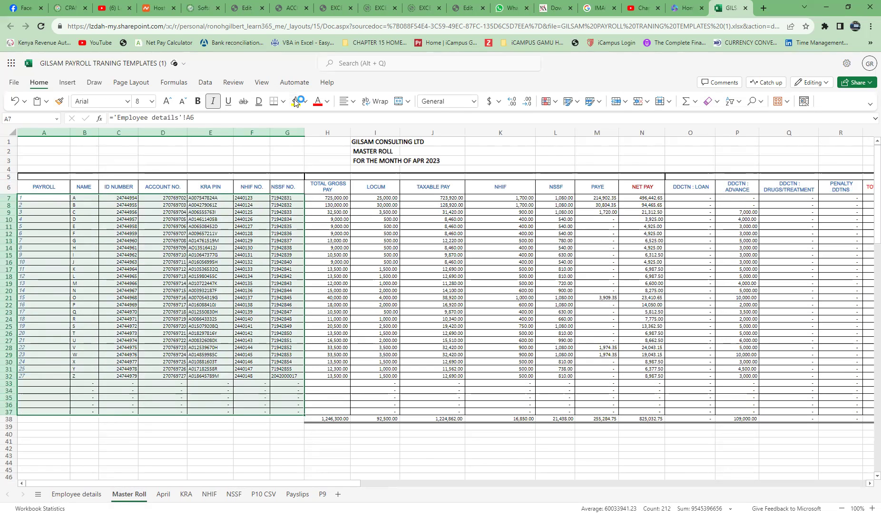
pyautogui.click(295, 102)
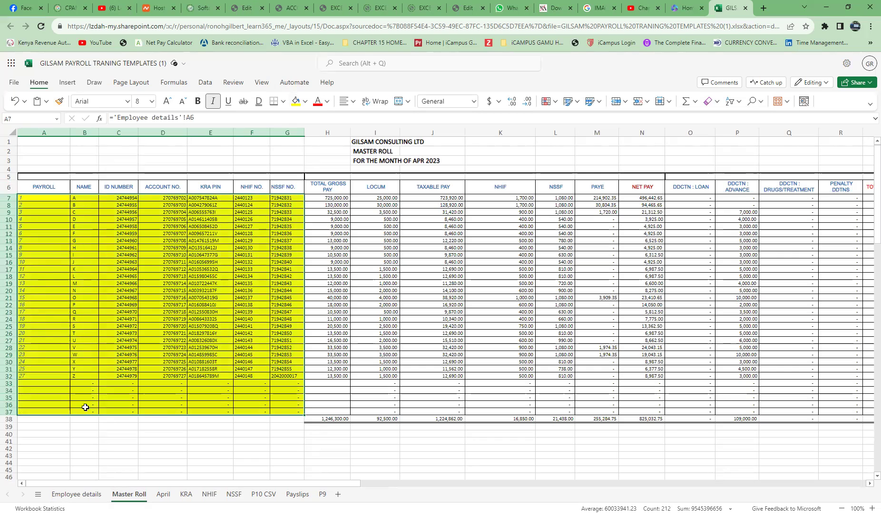
# Replace the placeholder in C6 of Employee details with a full first name and check the linked name on the Master Roll.
pyautogui.click(75, 494)
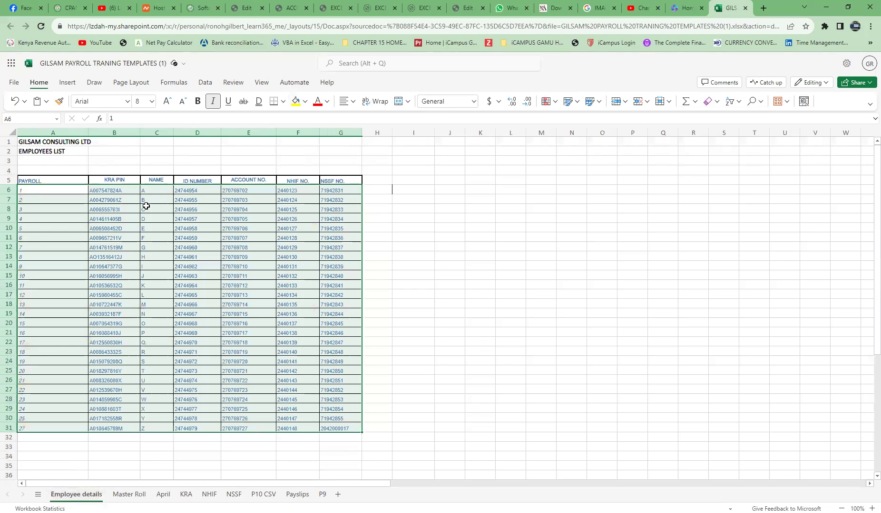
pyautogui.click(145, 190)
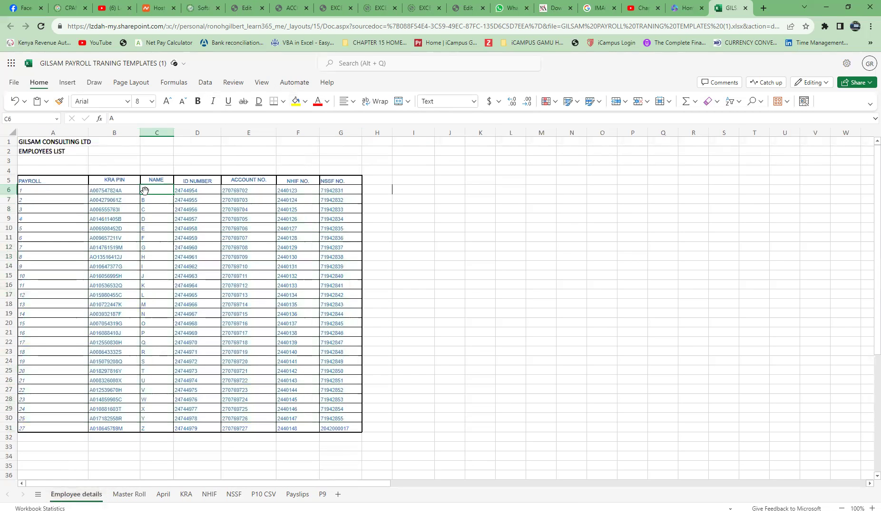
pyautogui.doubleClick(146, 191)
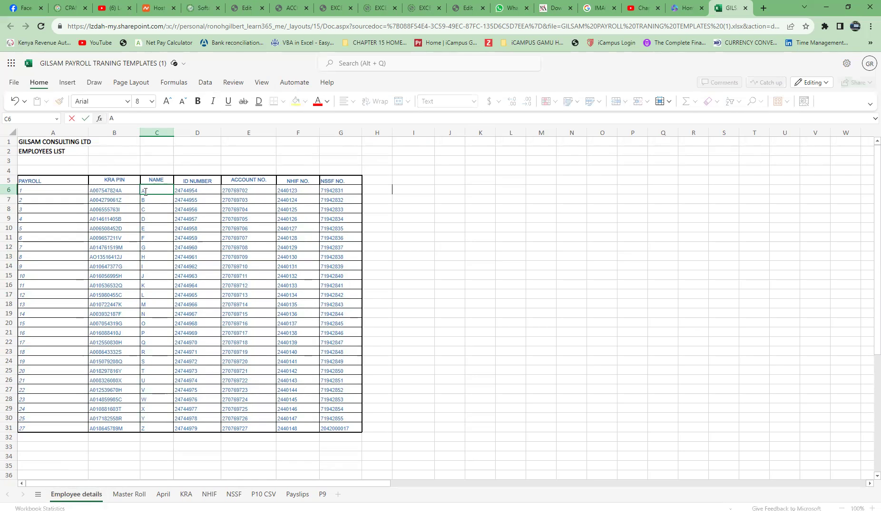
pyautogui.click(469, 183)
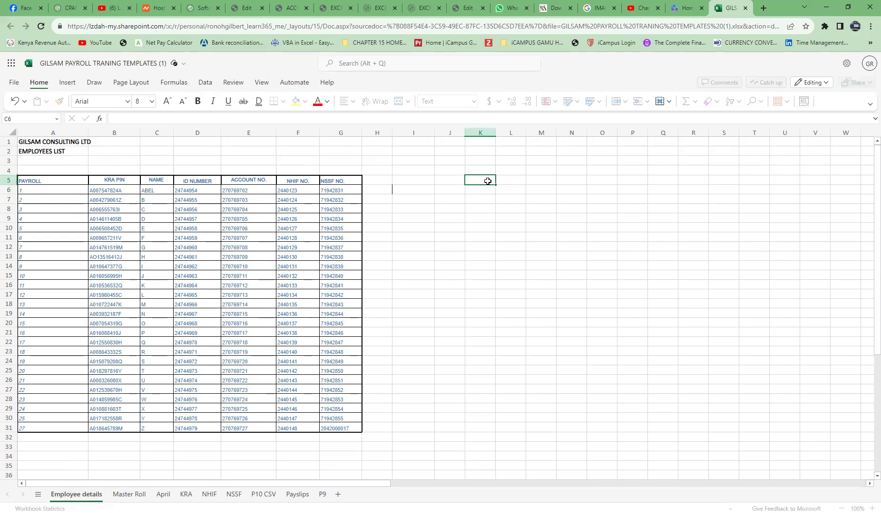
pyautogui.click(126, 494)
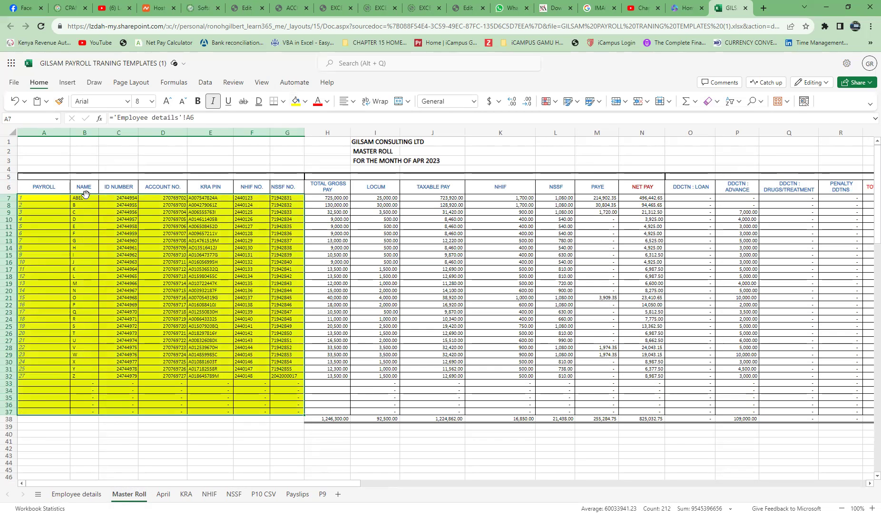
# Restore the first employee's name in C6 of Employee details to the placeholder A.
pyautogui.click(76, 495)
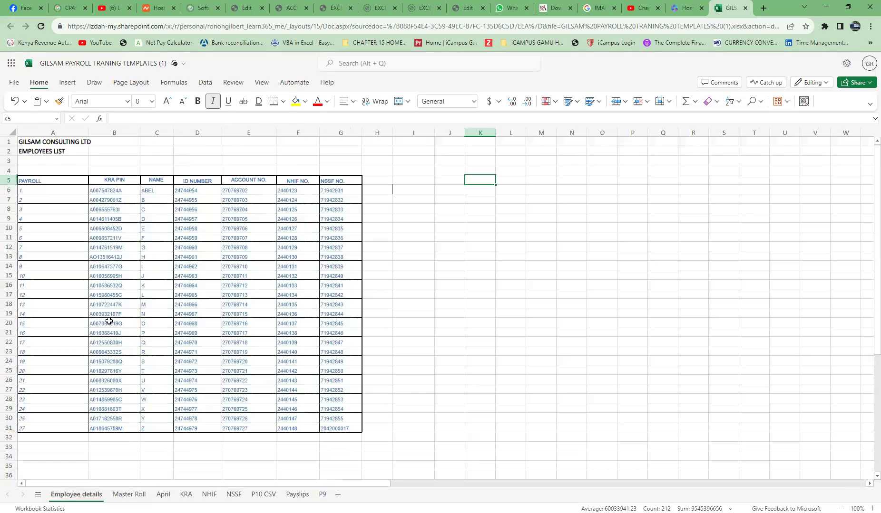
pyautogui.click(148, 190)
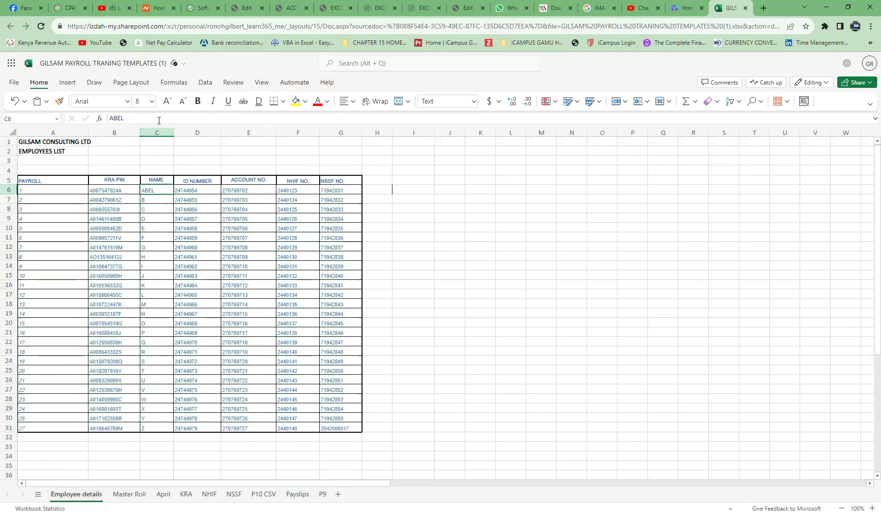
pyautogui.click(129, 119)
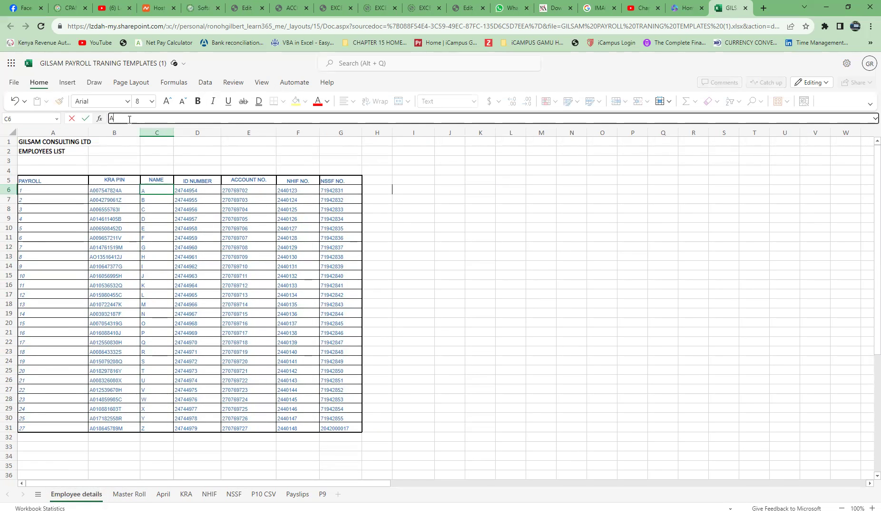
pyautogui.click(538, 265)
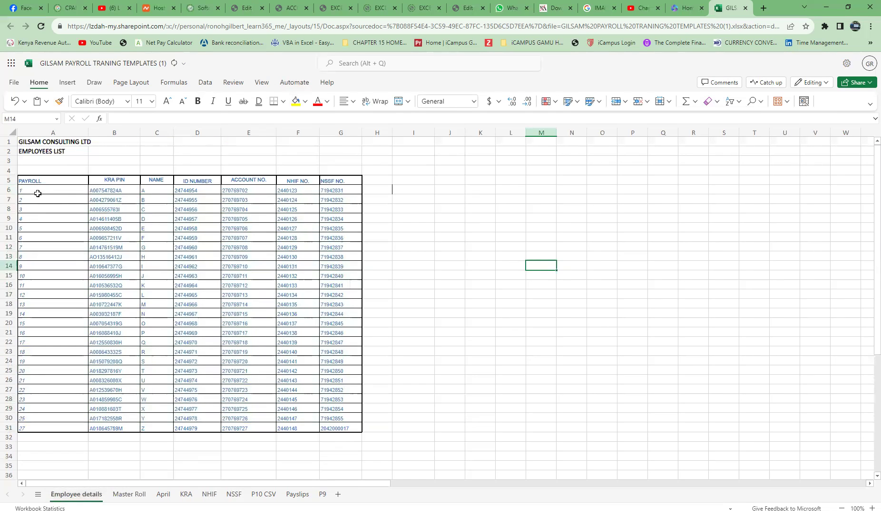
pyautogui.moveTo(38, 194)
pyautogui.mouseDown()
pyautogui.moveTo(310, 247)
pyautogui.moveTo(340, 276)
pyautogui.mouseUp()
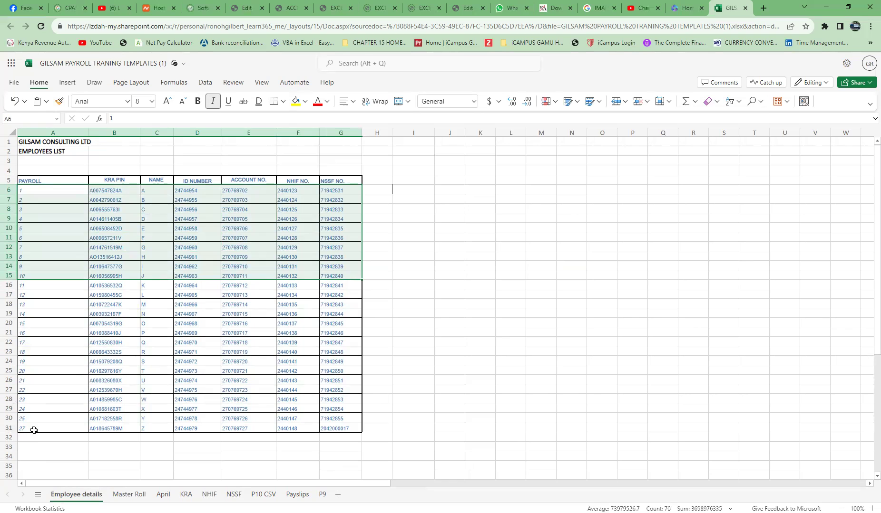
# Examine the XLOOKUP formula behind the Total Gross Pay column of the Master Roll and its reference to the April sheet.
pyautogui.click(9, 428)
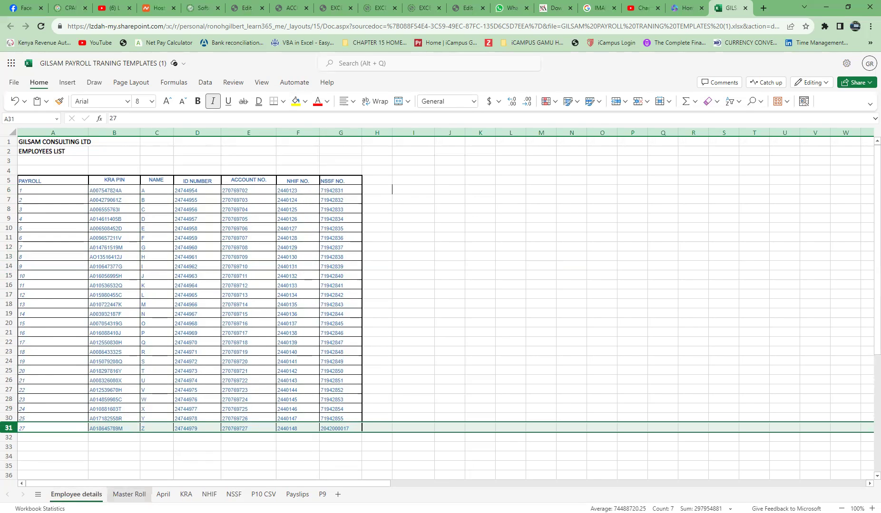
pyautogui.click(129, 495)
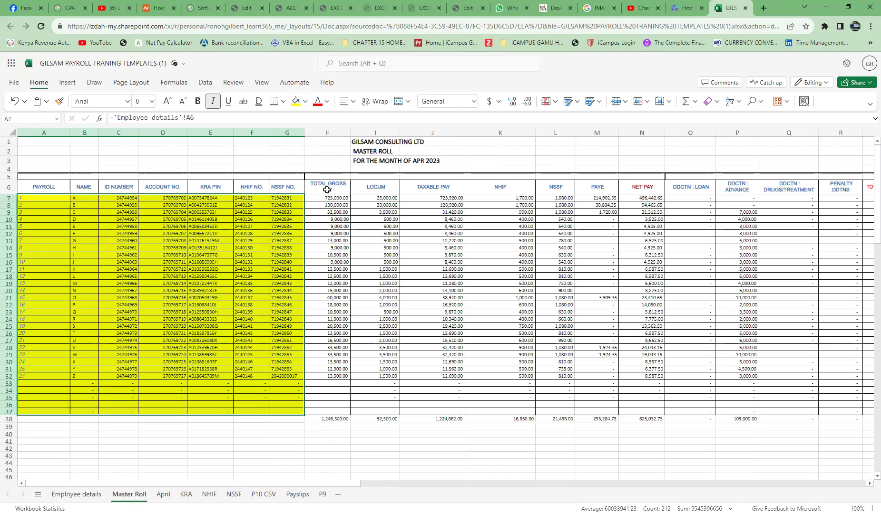
pyautogui.moveTo(328, 197); pyautogui.dragTo(332, 412)
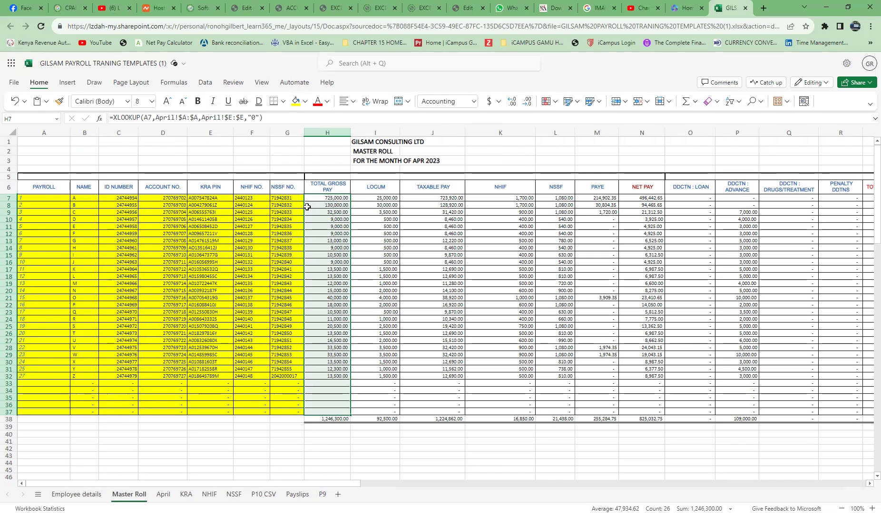
pyautogui.click(157, 116)
pyautogui.moveTo(156, 117); pyautogui.dragTo(175, 119)
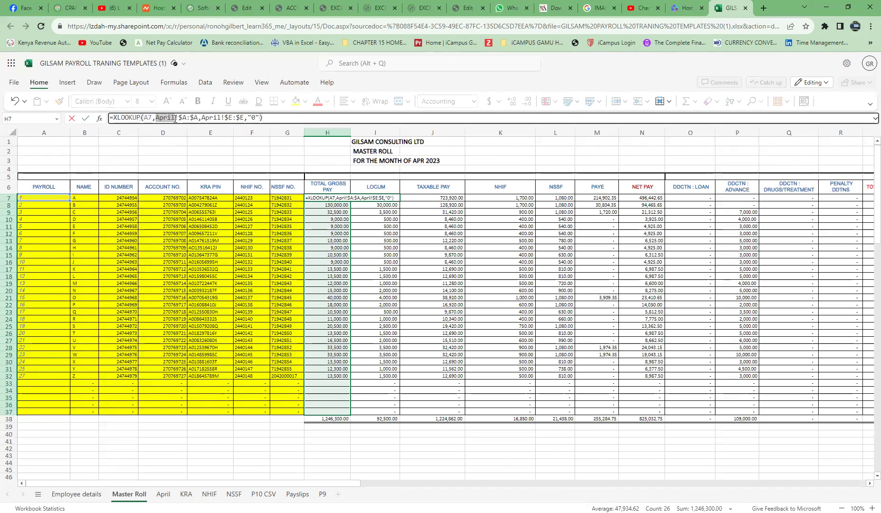
pyautogui.click(337, 226)
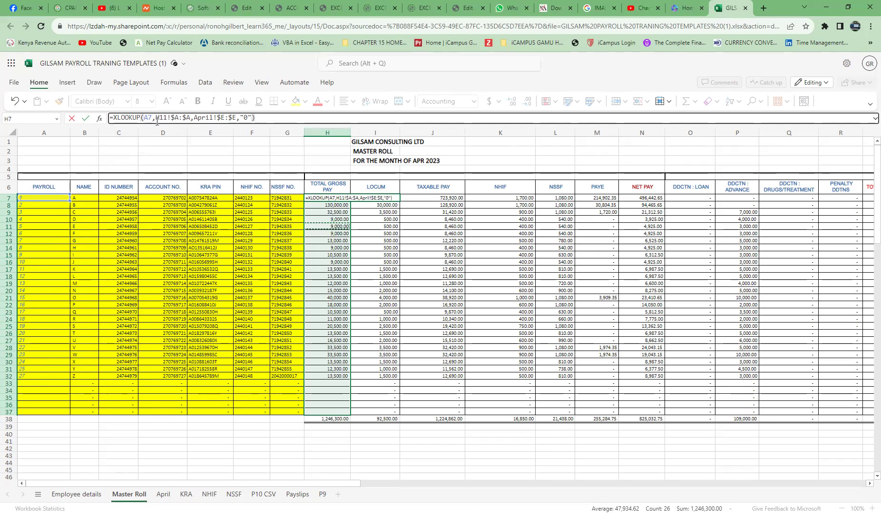
pyautogui.press('BackSpace')
pyautogui.press('BackSpace')
pyautogui.press('BackSpace')
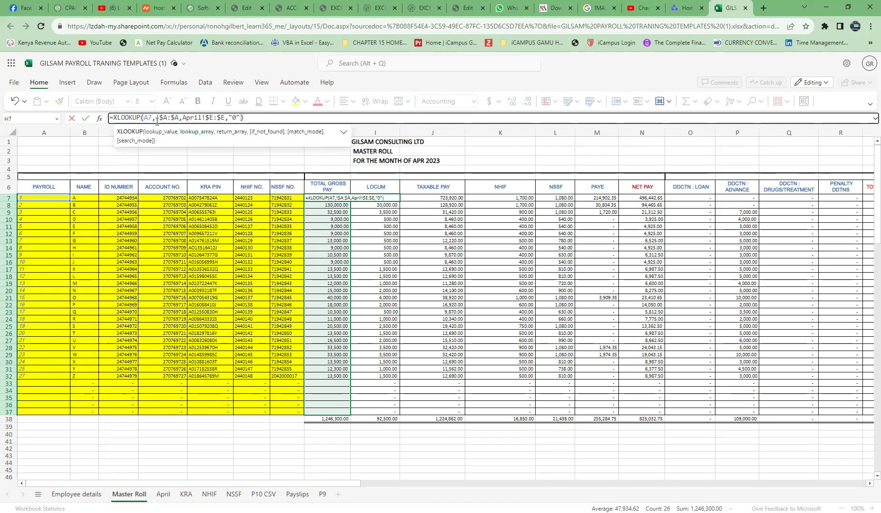
pyautogui.press('Return')
pyautogui.click(321, 267)
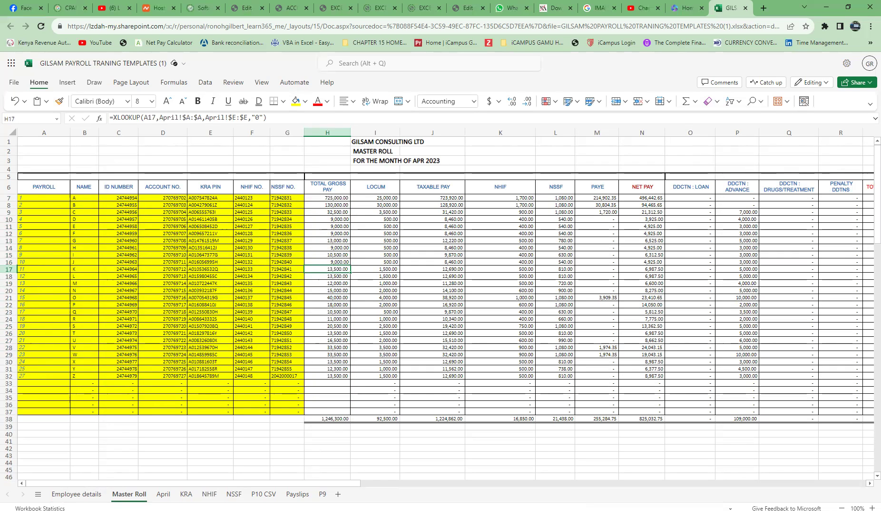
# Review the serial number, name, basic salary, benefits and gross pay headings of the gross salaries table on the April sheet.
pyautogui.moveTo(328, 199); pyautogui.dragTo(331, 376)
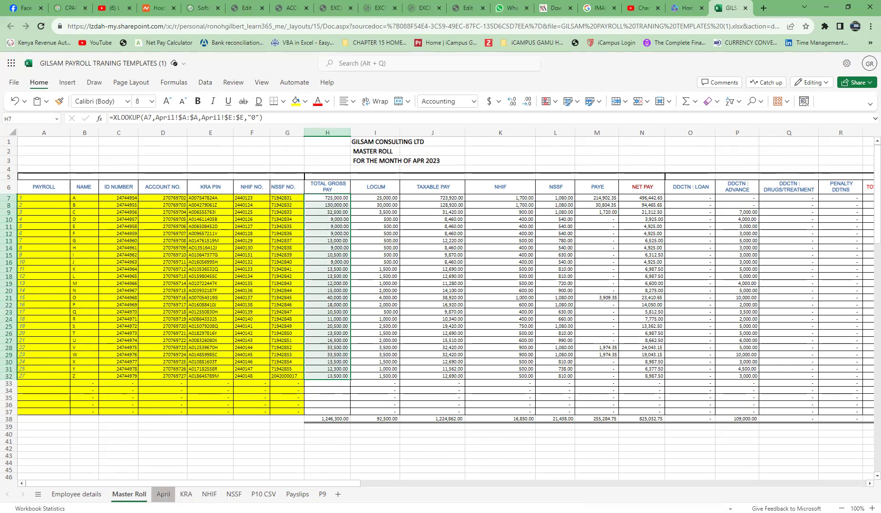
pyautogui.click(163, 495)
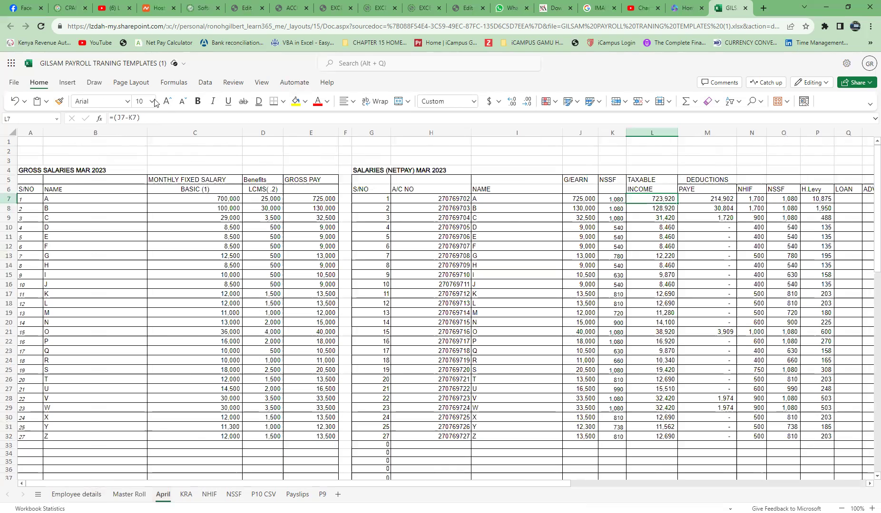
pyautogui.click(25, 189)
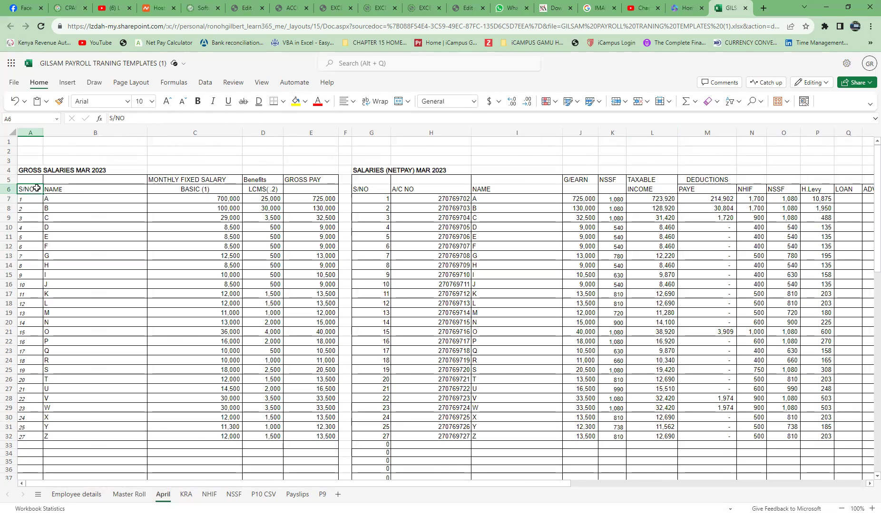
pyautogui.click(59, 192)
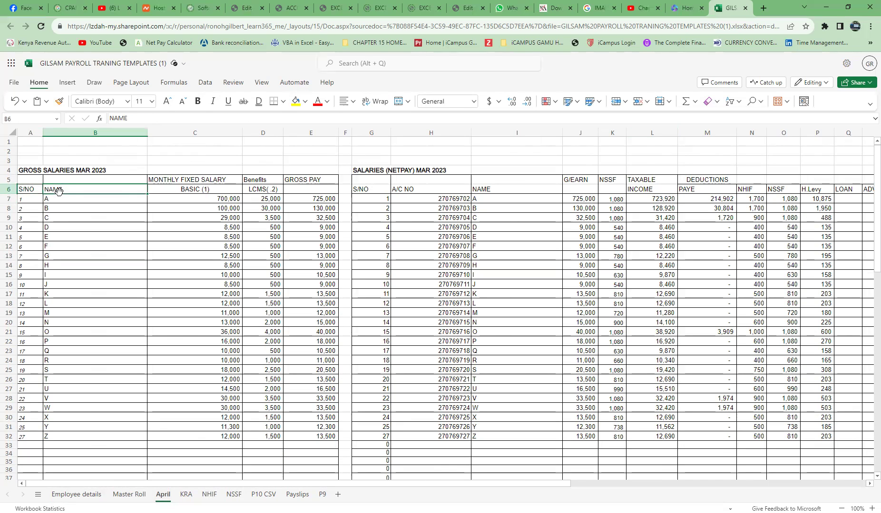
pyautogui.click(174, 186)
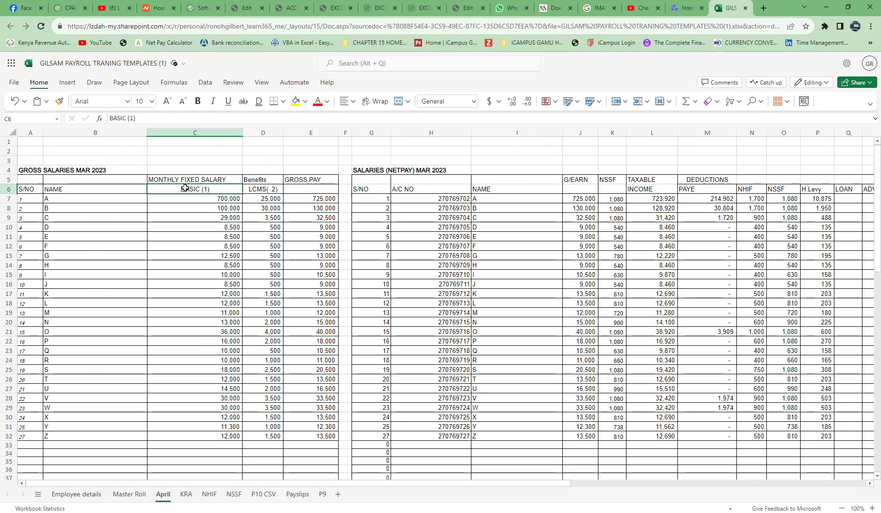
pyautogui.moveTo(252, 179); pyautogui.dragTo(287, 182)
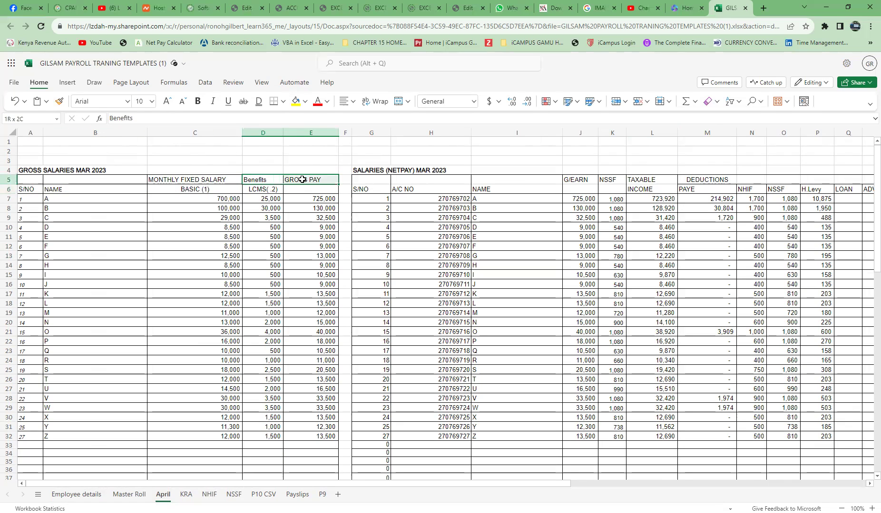
pyautogui.click(262, 190)
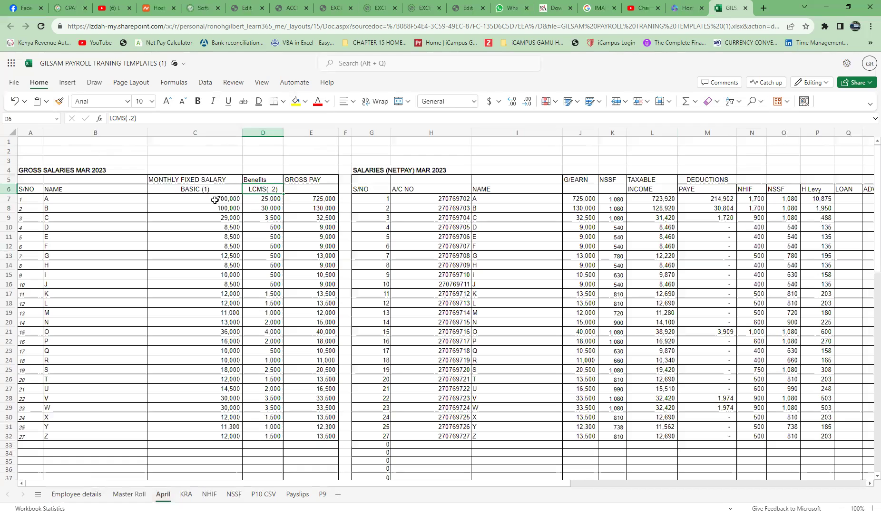
# Examine how the gross pay in column E of the April sheet adds the basic salary and benefits.
pyautogui.moveTo(217, 199); pyautogui.dragTo(254, 200)
pyautogui.click(267, 199)
pyautogui.click(305, 198)
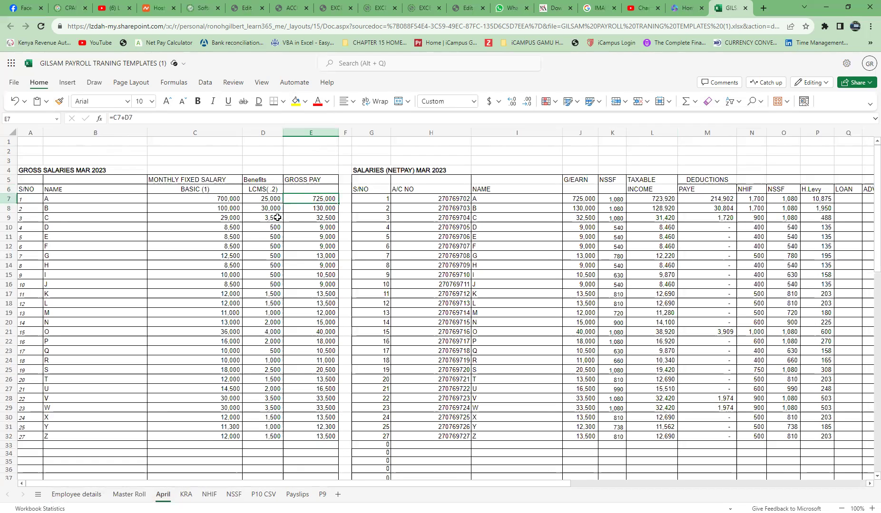
pyautogui.click(145, 119)
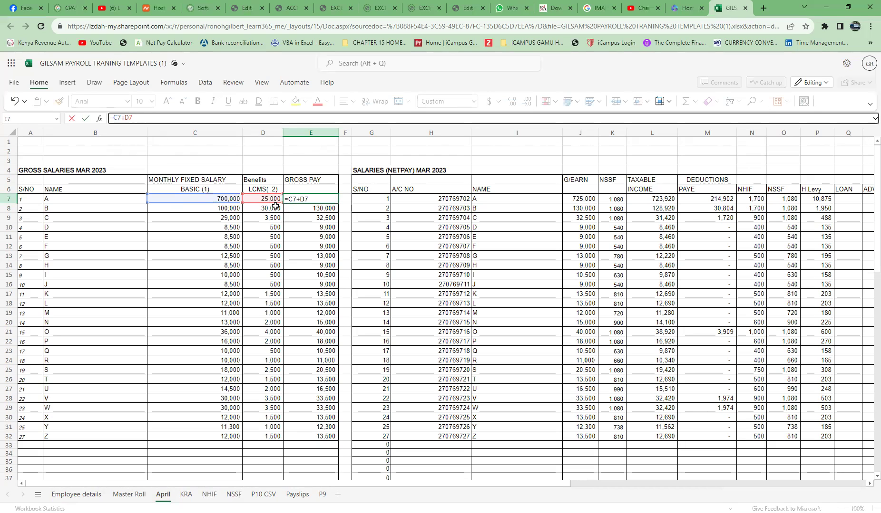
pyautogui.click(325, 285)
pyautogui.moveTo(319, 199); pyautogui.dragTo(324, 436)
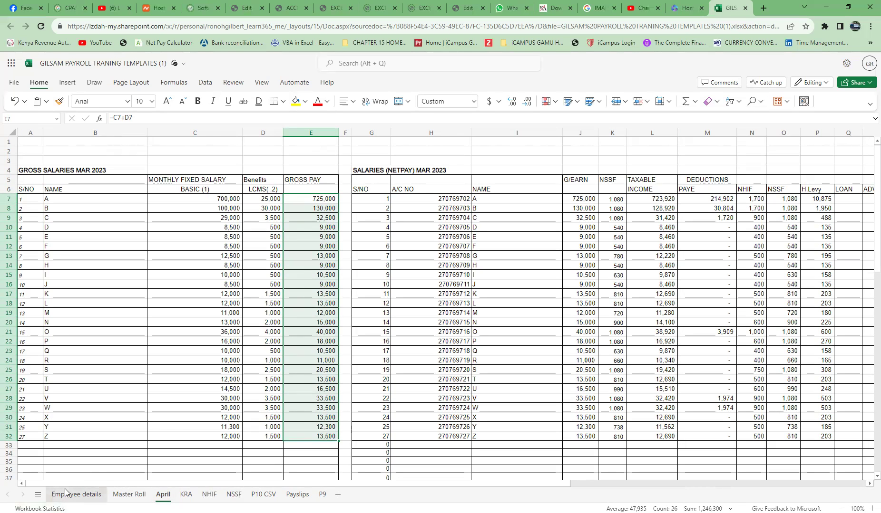
# Compare the Total Gross Pay column on the Master Roll with the gross pay column on the April sheet.
pyautogui.click(129, 495)
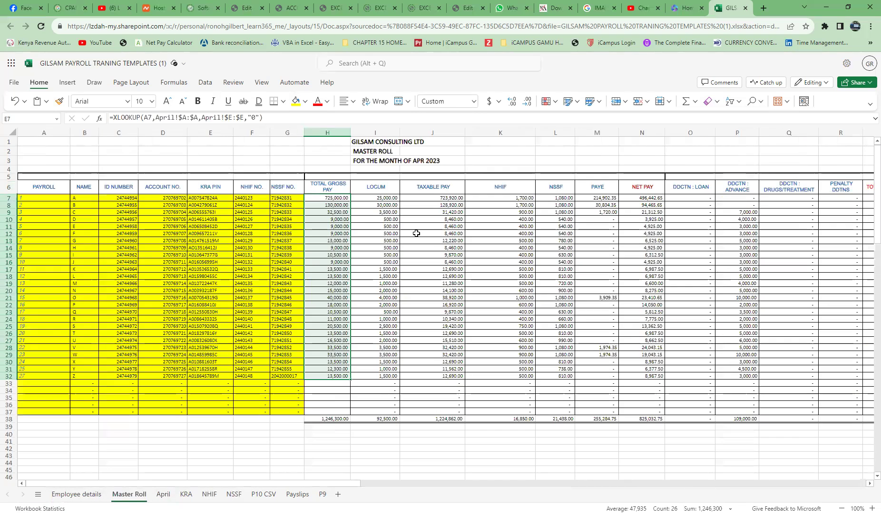
pyautogui.moveTo(324, 198); pyautogui.dragTo(332, 368)
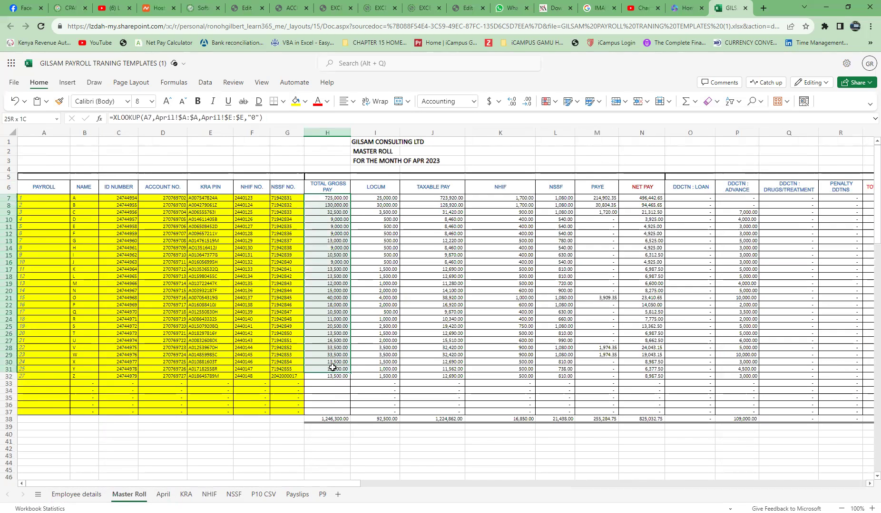
pyautogui.click(163, 494)
pyautogui.click(314, 200)
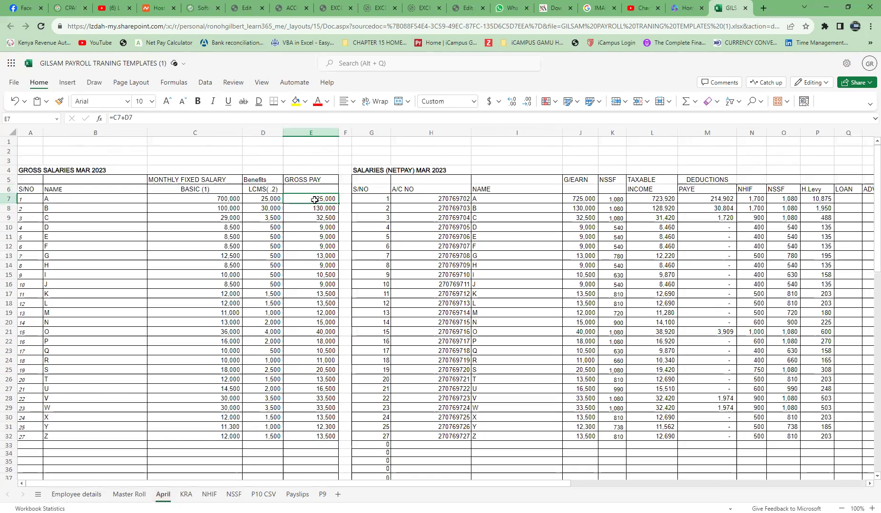
# Set employee A's basic salary in C7 of the April sheet to 900000 and fill the gross pay cell E7 with yellow.
pyautogui.click(222, 199)
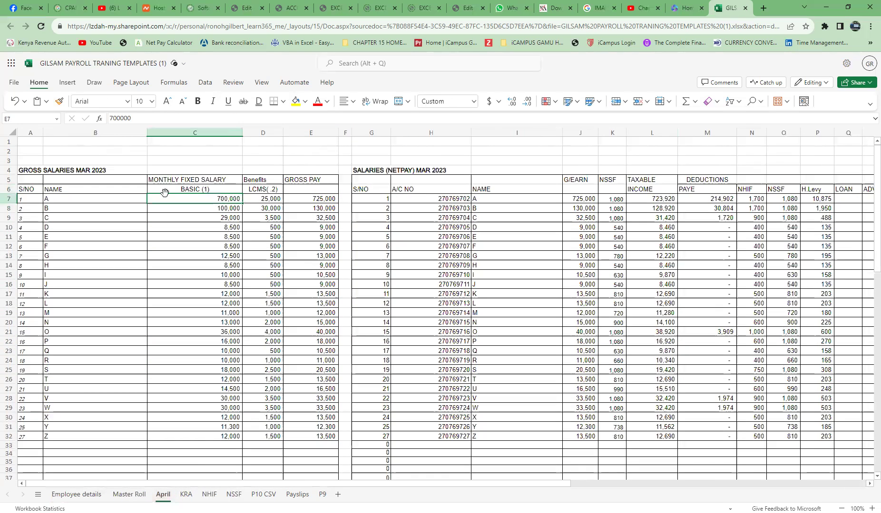
pyautogui.click(110, 119)
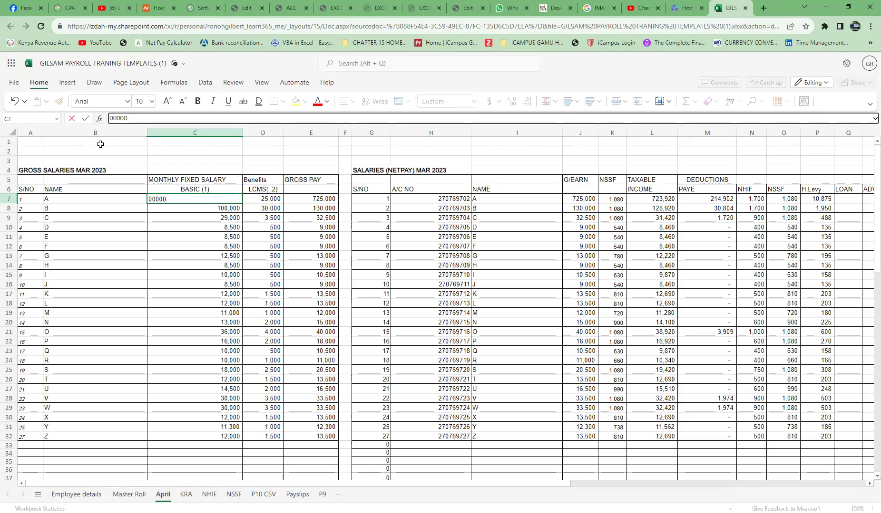
pyautogui.press('Return')
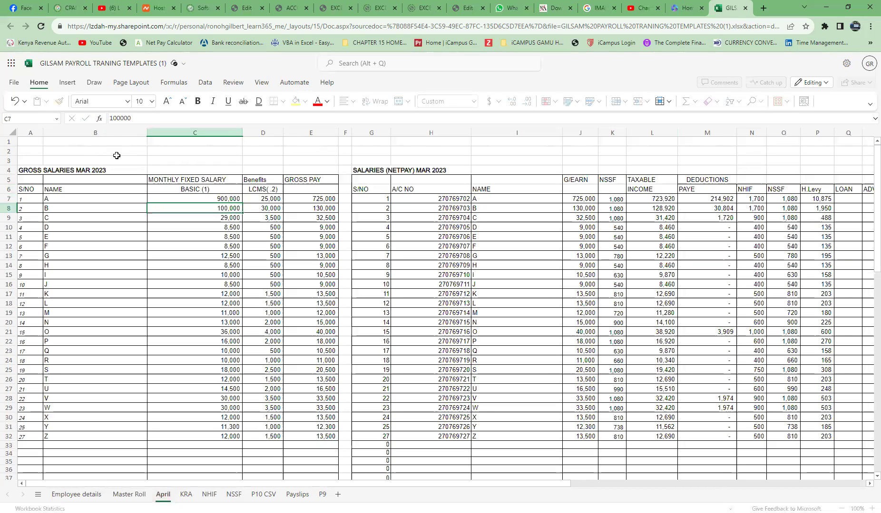
pyautogui.click(309, 198)
pyautogui.click(293, 103)
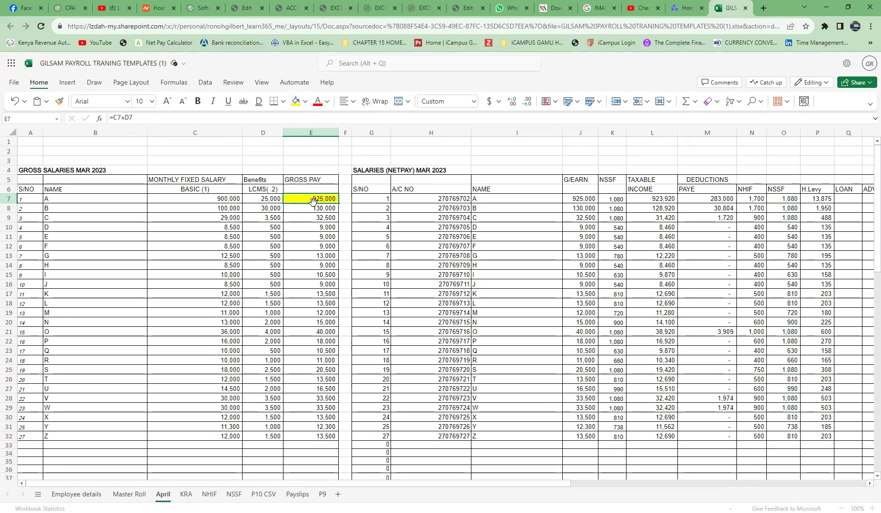
# Fill employee A's linked total gross pay in H7 of the Master Roll with yellow.
pyautogui.click(129, 494)
pyautogui.click(327, 198)
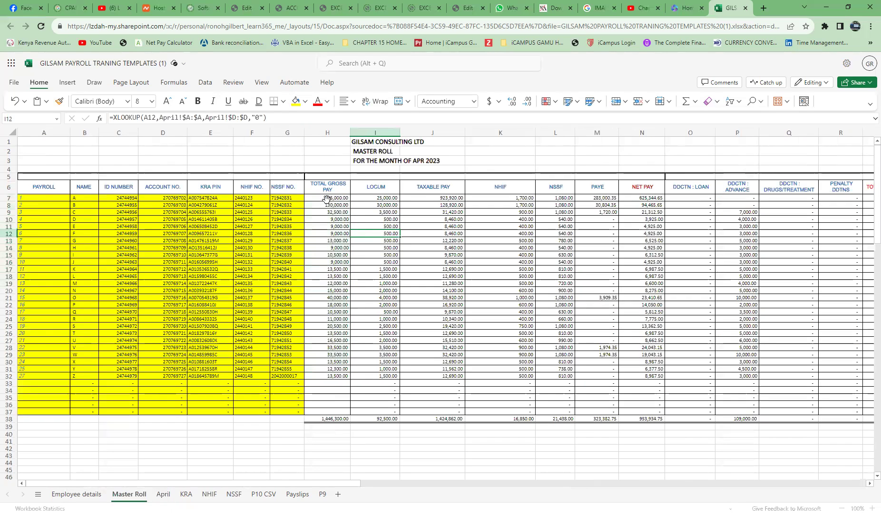
pyautogui.click(296, 102)
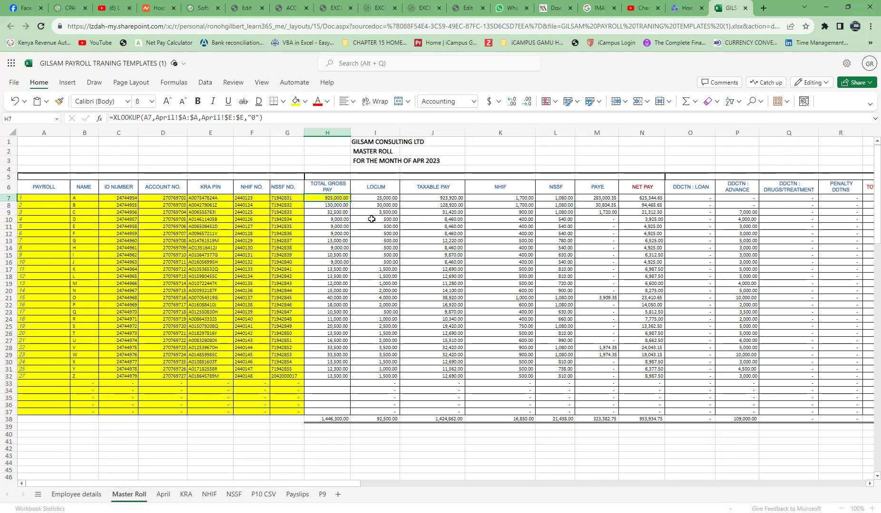
# Examine the XLOOKUP formulas behind the Taxable Pay, NHIF, NSSF and PAYE columns of the Master Roll.
pyautogui.moveTo(336, 198); pyautogui.dragTo(384, 369)
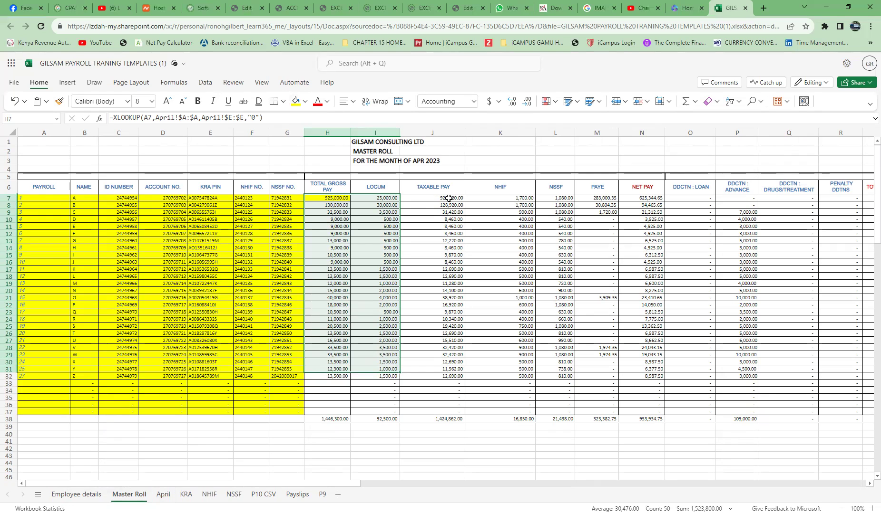
pyautogui.click(427, 199)
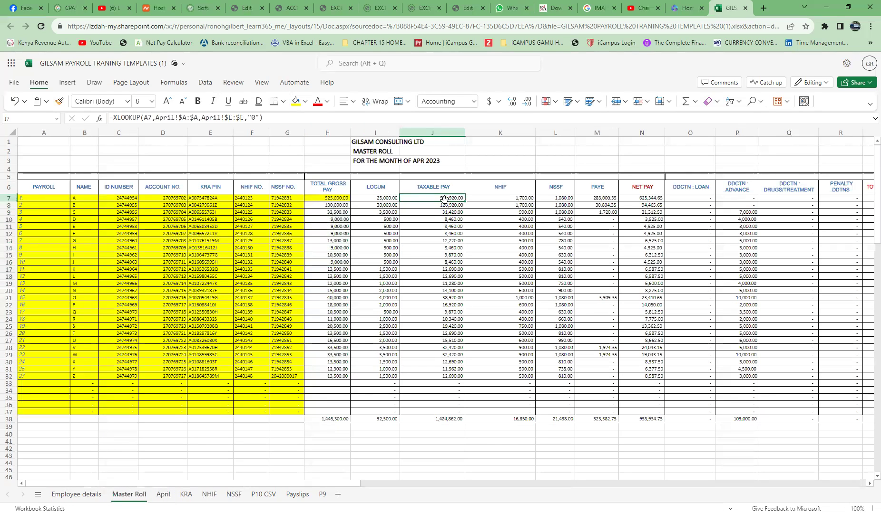
pyautogui.click(501, 196)
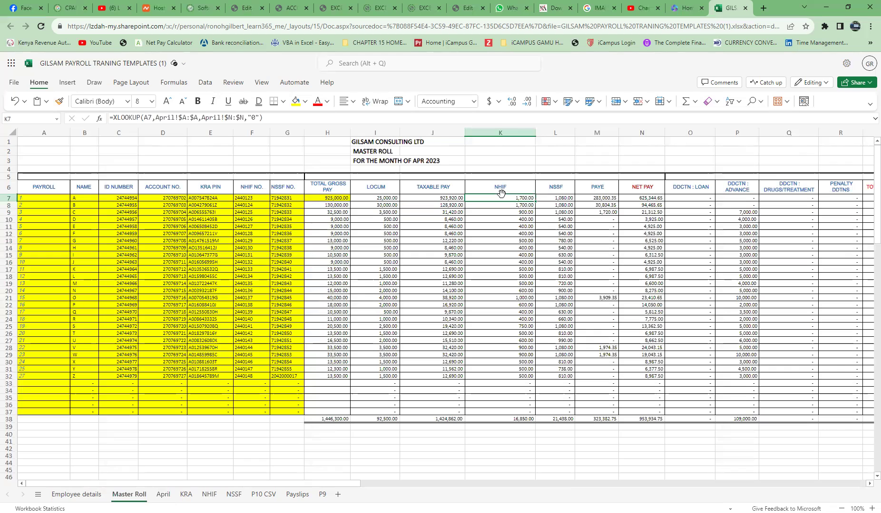
pyautogui.click(556, 199)
pyautogui.click(590, 200)
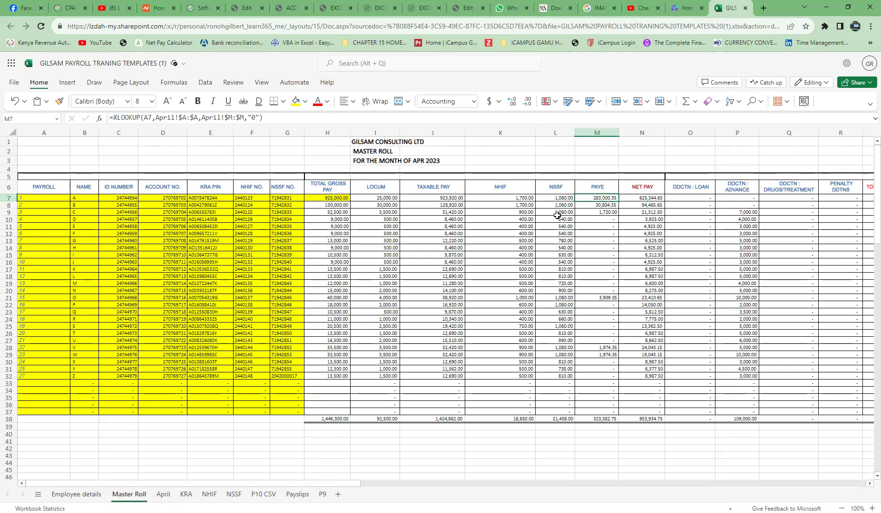
pyautogui.moveTo(323, 198); pyautogui.dragTo(597, 414)
pyautogui.click(598, 416)
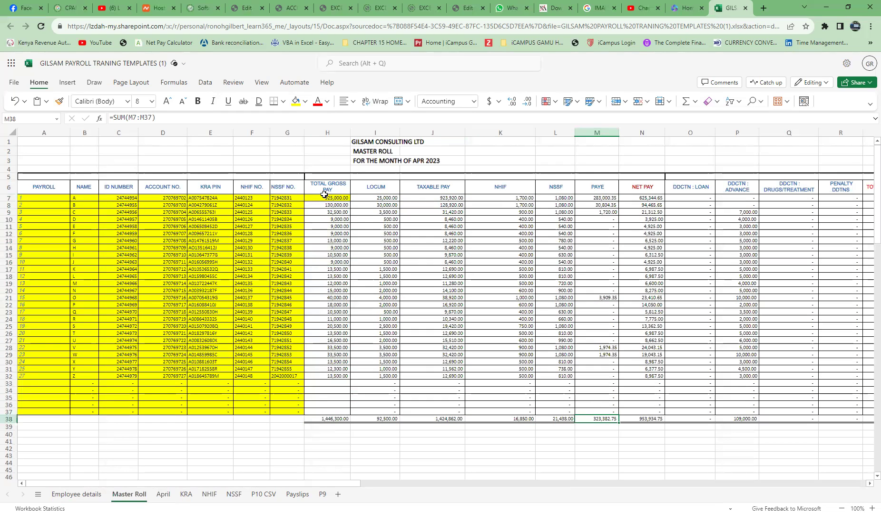
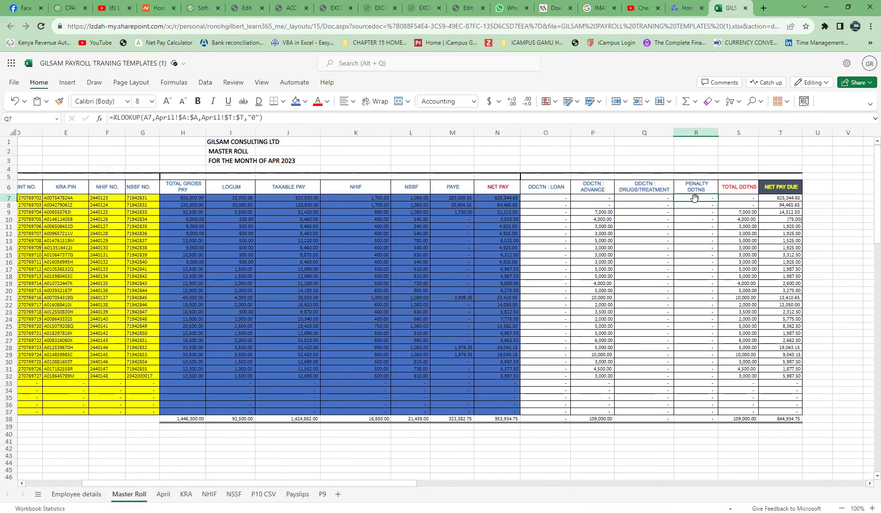
# Check the total deductions and net pay due formulas in row 7, and fill H7:S37 of the Master Roll with blue.
pyautogui.click(738, 198)
pyautogui.click(781, 200)
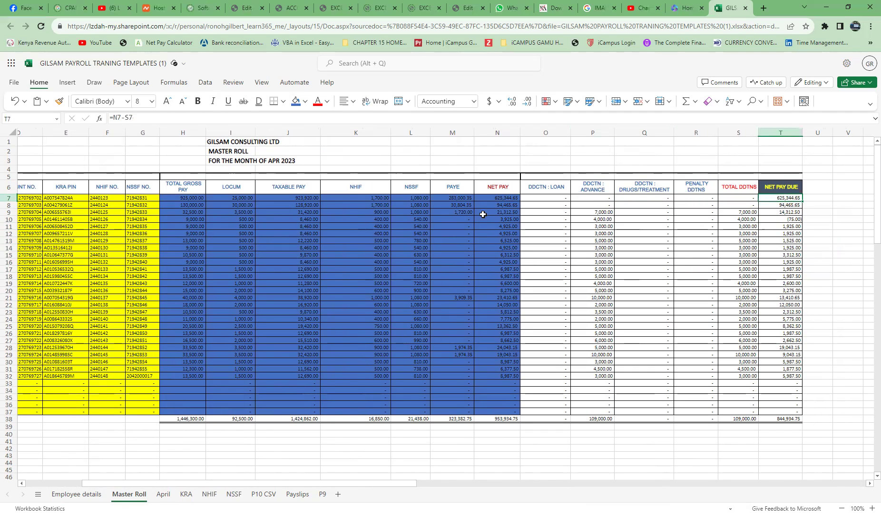
pyautogui.moveTo(183, 196); pyautogui.dragTo(728, 413)
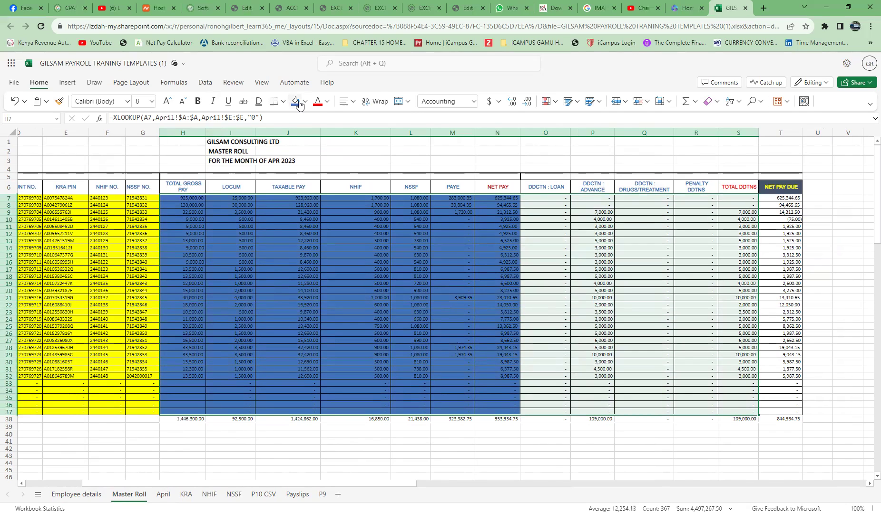
pyautogui.click(295, 101)
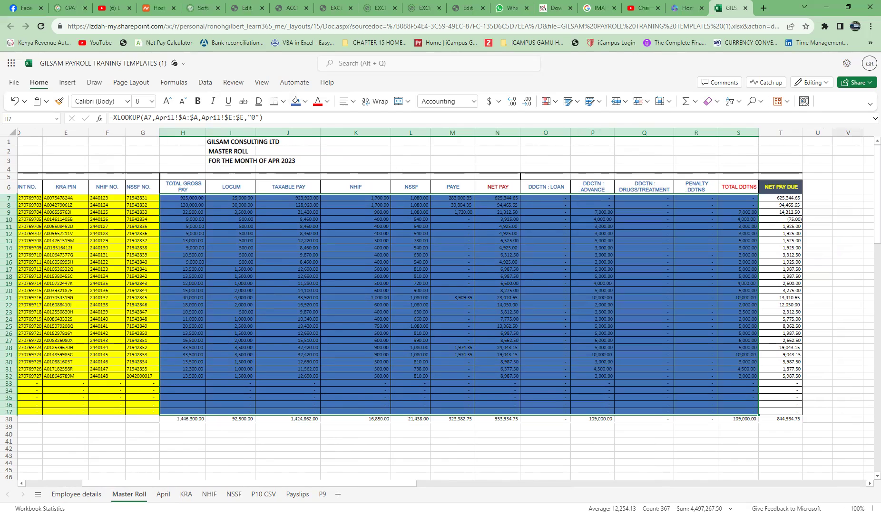
# Review the Net Pay Due formula and the earnings and deduction headings from Locum to Total Deductions on the Master Roll.
pyautogui.click(782, 197)
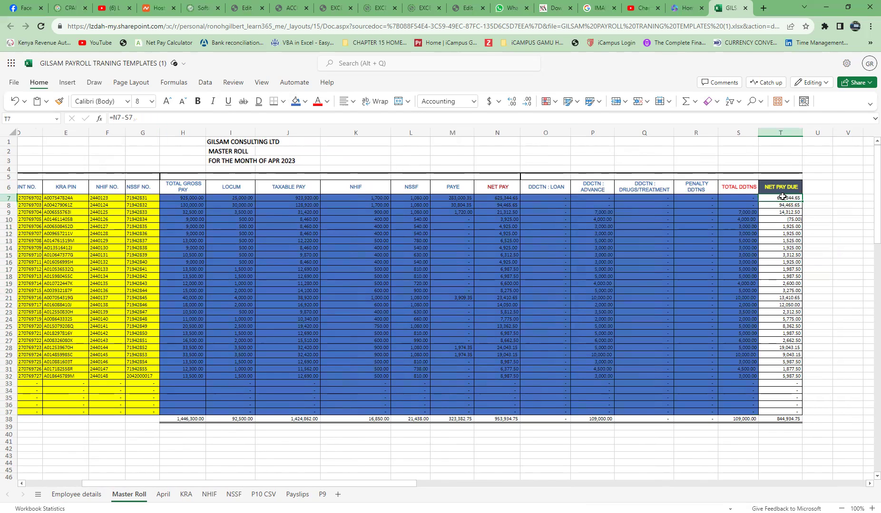
pyautogui.moveTo(782, 197); pyautogui.dragTo(780, 305)
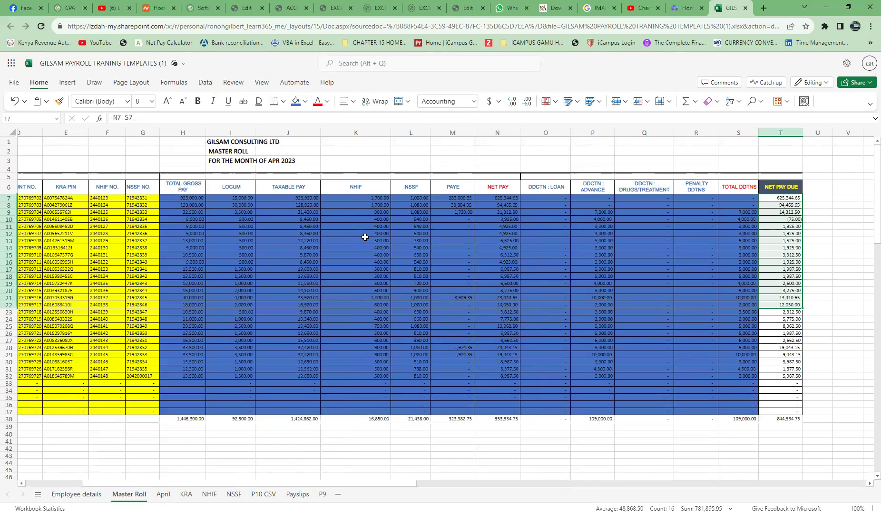
pyautogui.click(234, 189)
pyautogui.click(404, 183)
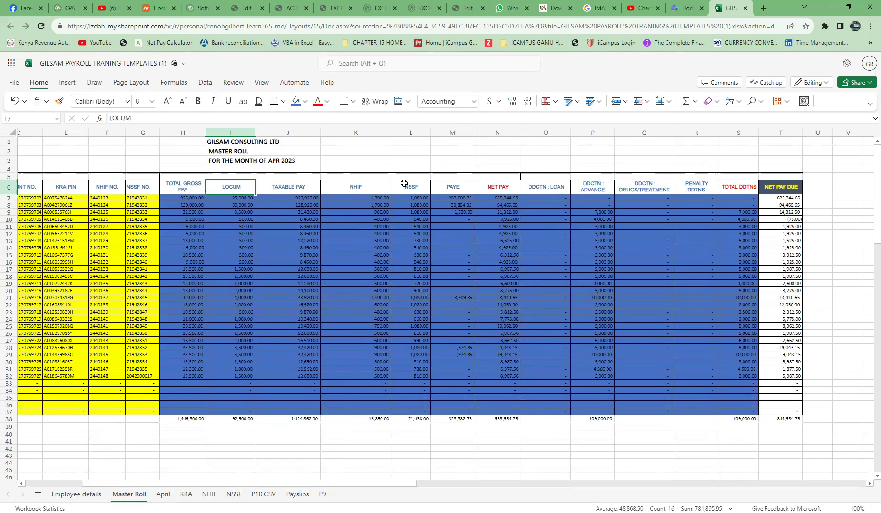
pyautogui.click(283, 188)
pyautogui.click(351, 186)
pyautogui.click(410, 186)
pyautogui.click(454, 188)
pyautogui.moveTo(547, 187); pyautogui.dragTo(736, 184)
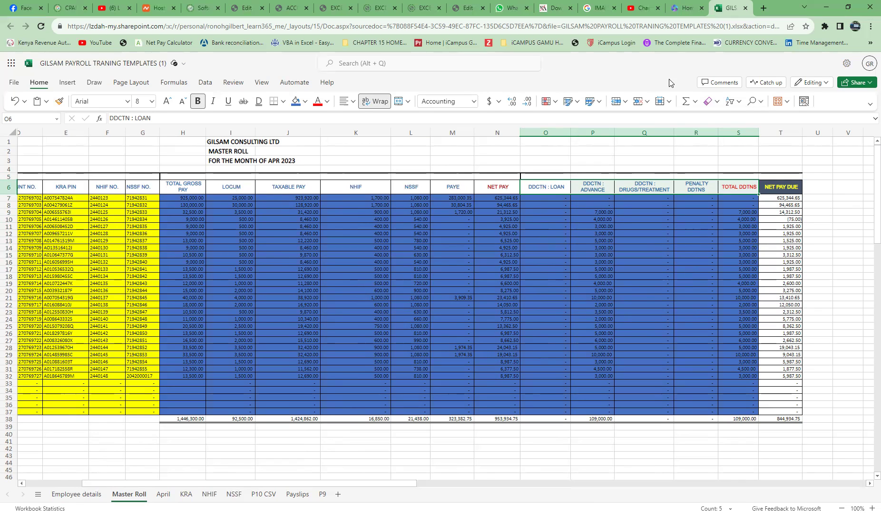
# Review the April sheet's gross salaries table, including basic salaries, benefits and gross pay formulas, alongside the net pay table.
pyautogui.click(162, 495)
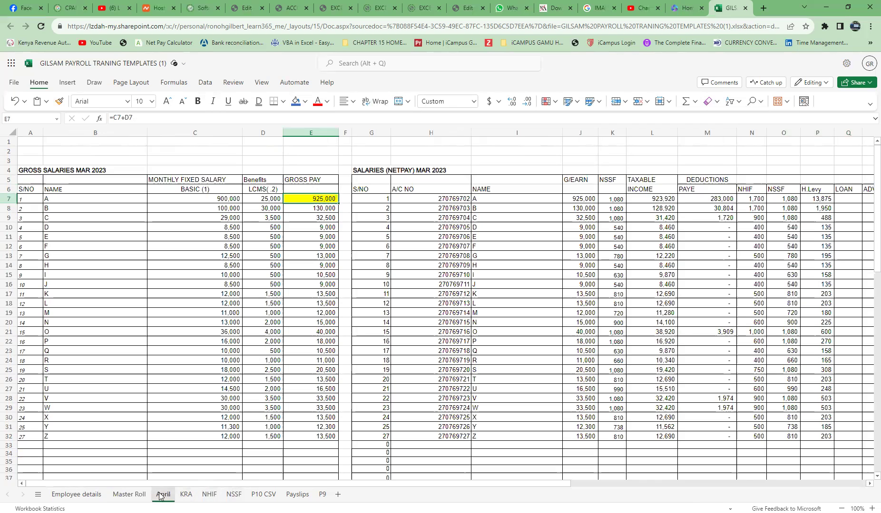
pyautogui.moveTo(30, 133); pyautogui.dragTo(328, 178)
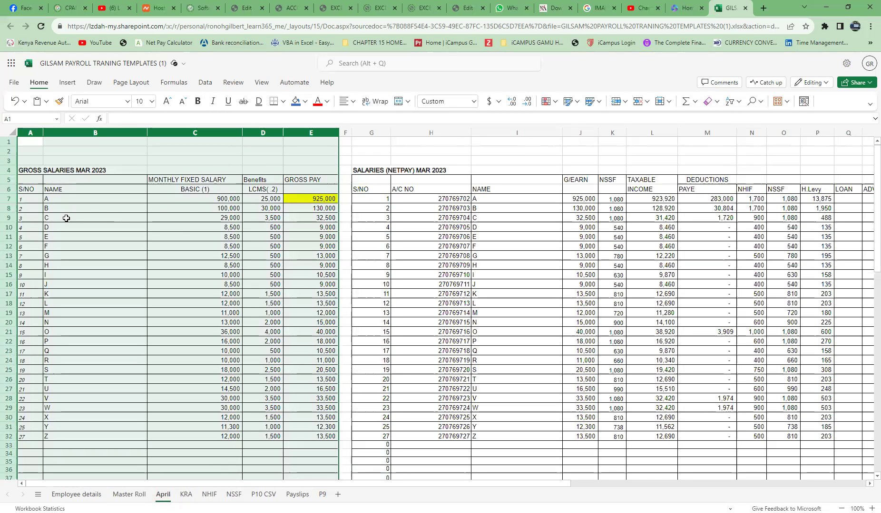
pyautogui.moveTo(186, 198); pyautogui.dragTo(304, 291)
pyautogui.moveTo(208, 199); pyautogui.dragTo(266, 454)
pyautogui.moveTo(312, 192); pyautogui.dragTo(312, 199)
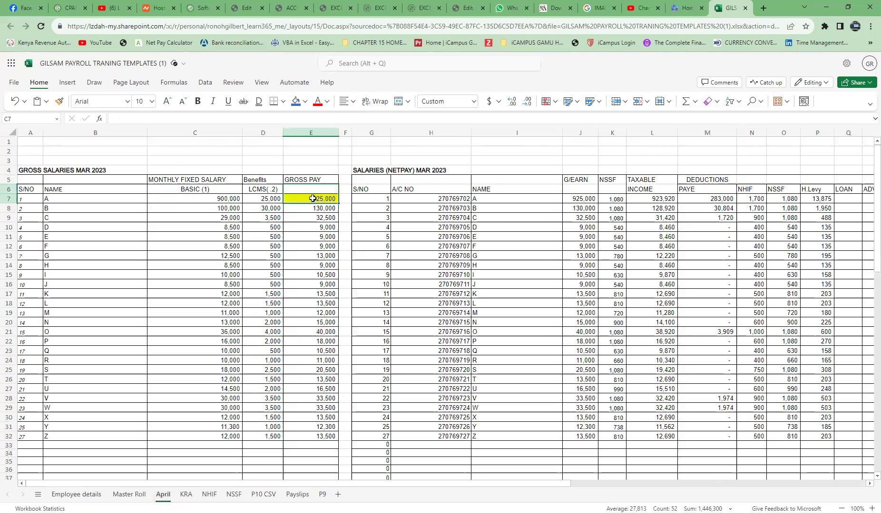
pyautogui.click(314, 217)
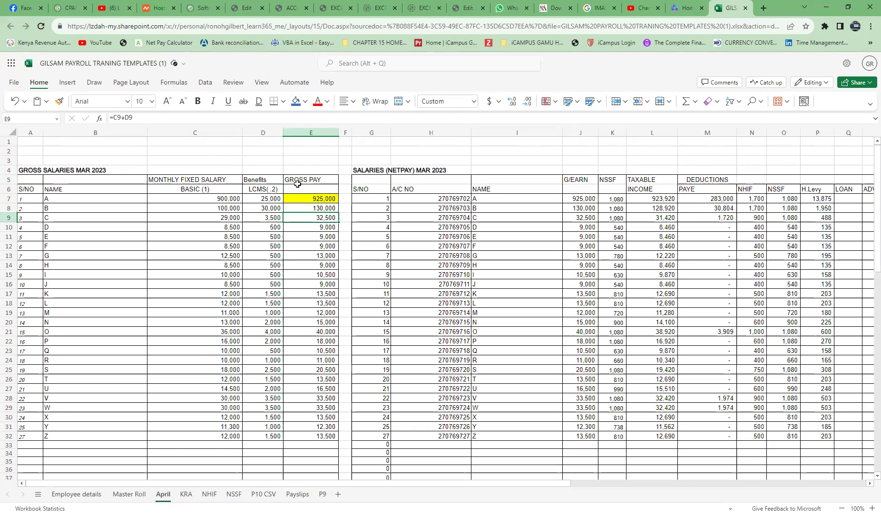
pyautogui.moveTo(19, 151); pyautogui.dragTo(875, 218)
pyautogui.moveTo(547, 430); pyautogui.dragTo(528, 488)
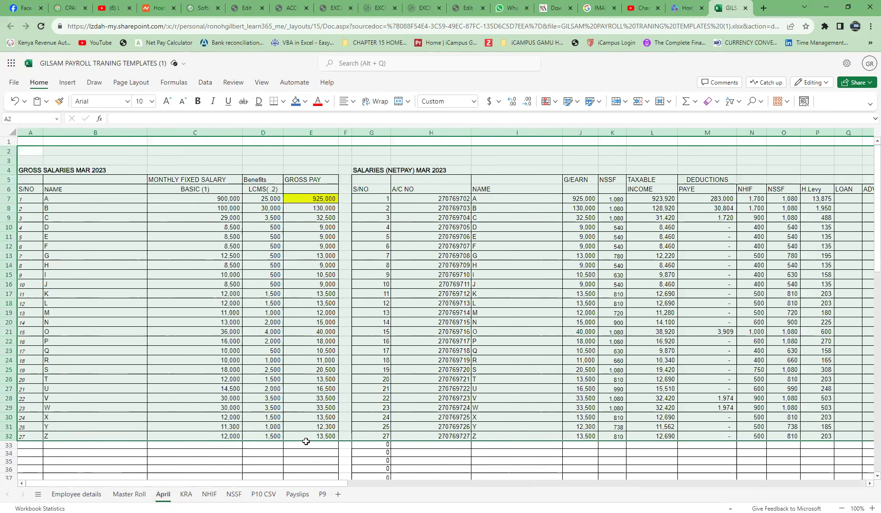
# Examine the formulas behind the serial number, account number and name columns of the April net pay table.
pyautogui.click(419, 202)
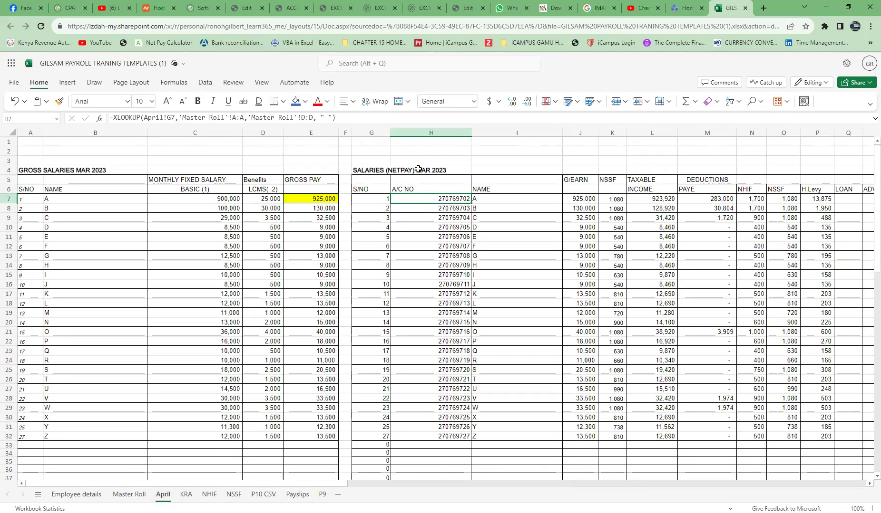
pyautogui.click(373, 197)
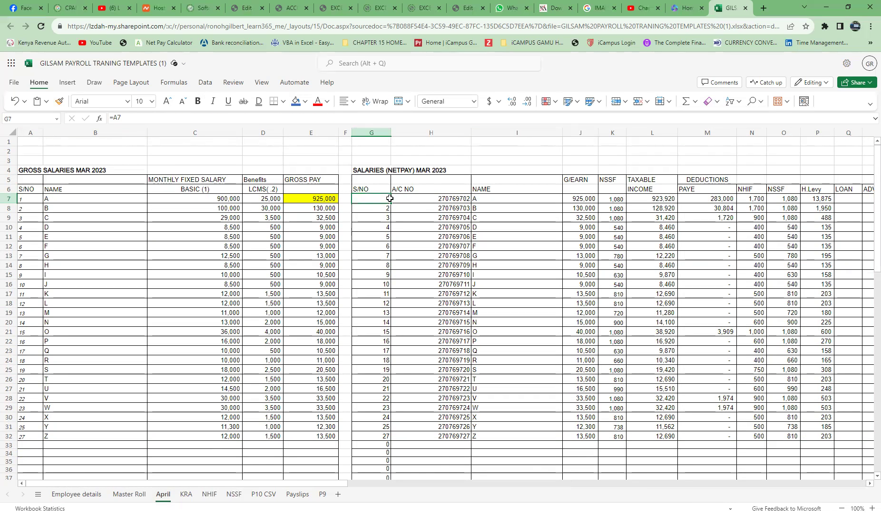
pyautogui.click(435, 200)
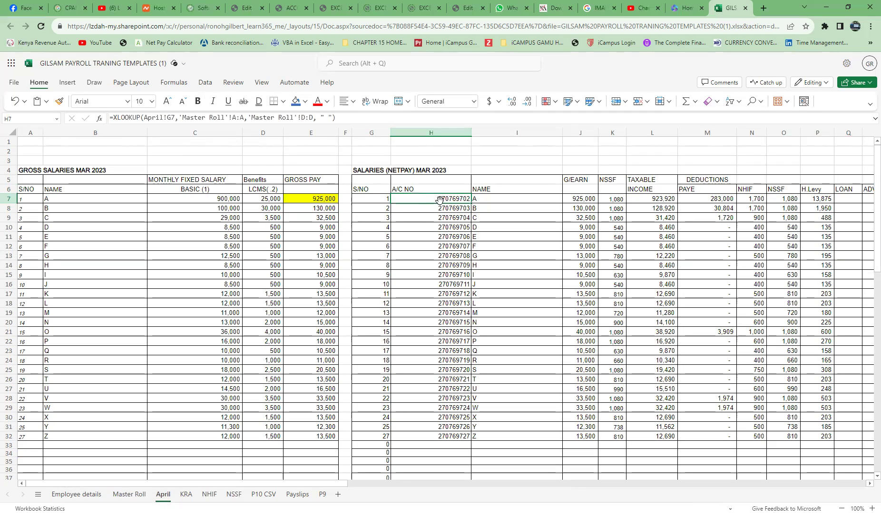
pyautogui.click(438, 237)
pyautogui.moveTo(437, 208); pyautogui.dragTo(453, 323)
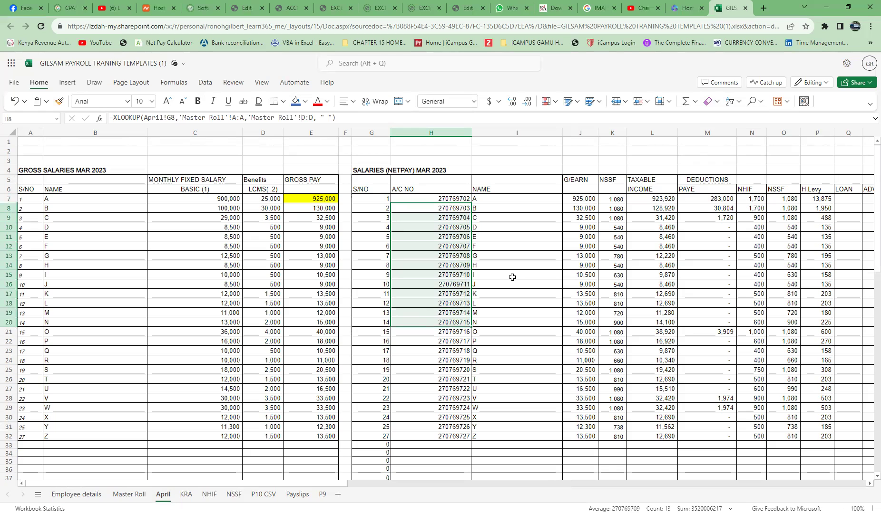
pyautogui.click(500, 197)
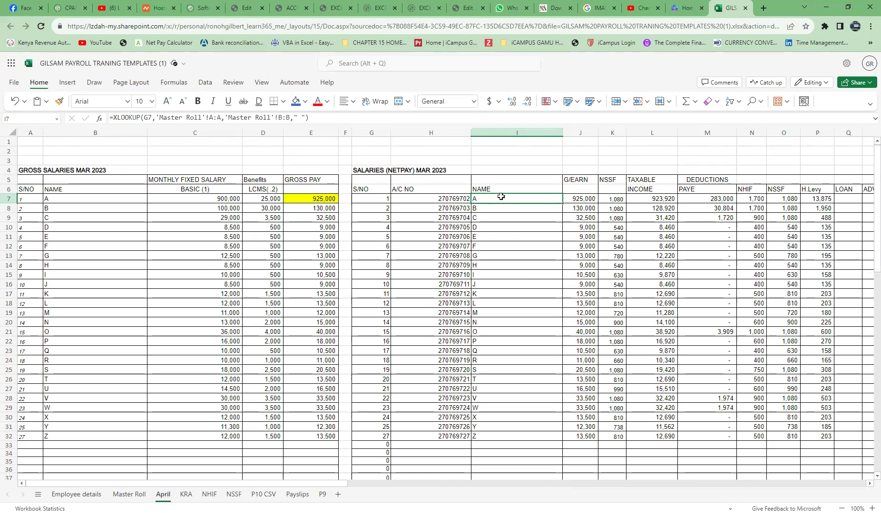
# Trace employee A's gross earnings lookup in J7 back to E7, and inspect the NSSF and taxable income cells.
pyautogui.click(584, 199)
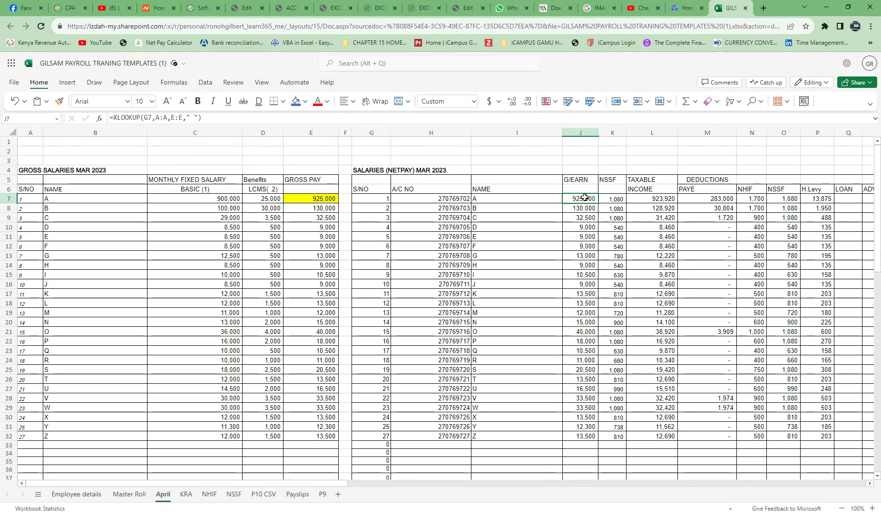
pyautogui.click(305, 197)
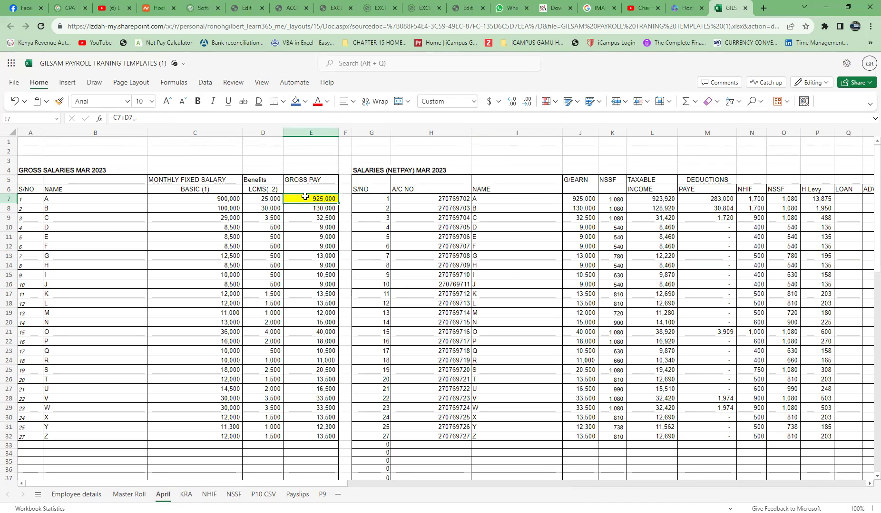
pyautogui.click(579, 199)
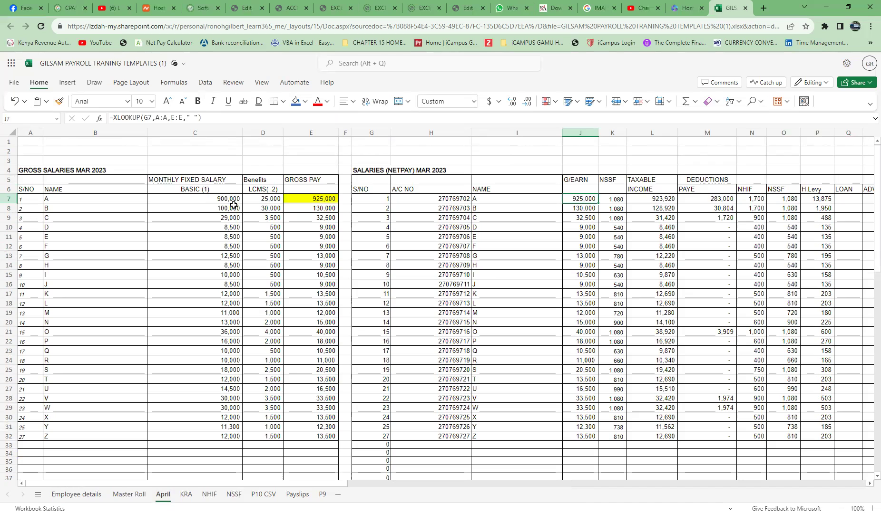
pyautogui.click(603, 200)
pyautogui.click(638, 199)
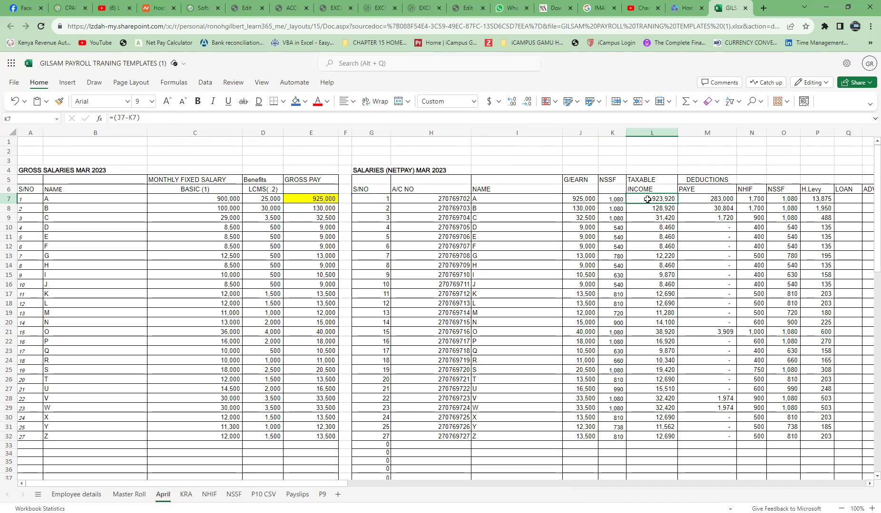
# Check the PAYE formulas on the April sheet and fill the statutory deductions in M7:P32 with blue.
pyautogui.click(704, 200)
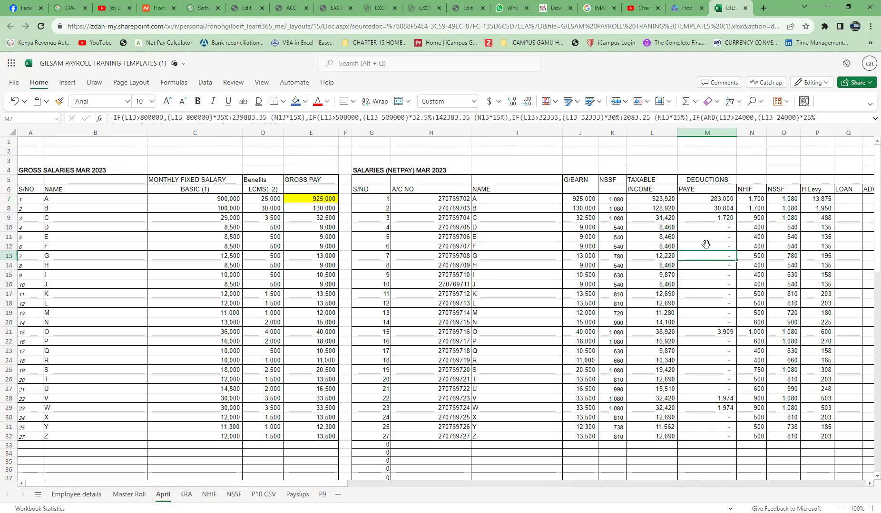
pyautogui.moveTo(711, 203); pyautogui.dragTo(725, 472)
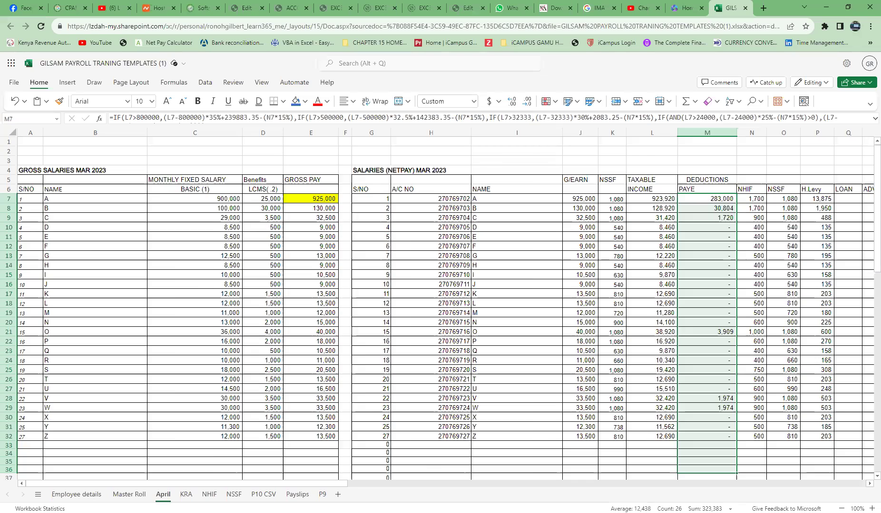
pyautogui.hscroll(3, 786, 409)
pyautogui.hscroll(2, 675, 285)
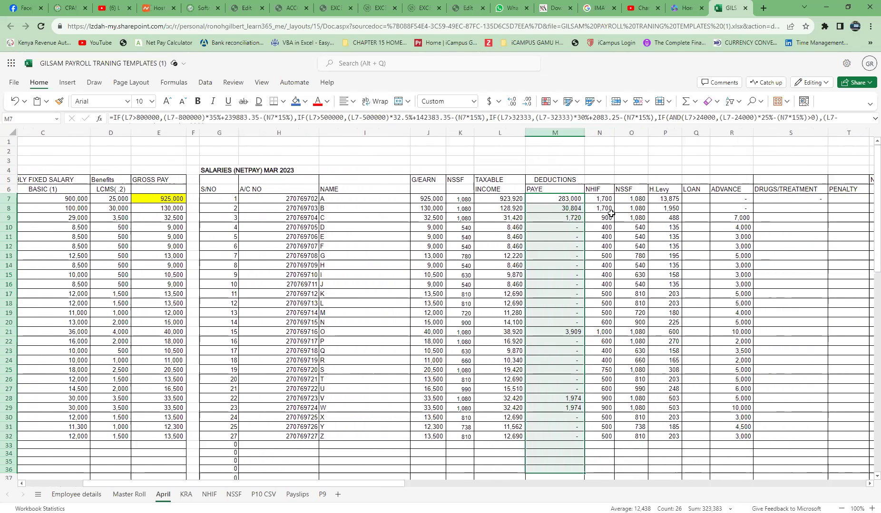
pyautogui.click(675, 284)
pyautogui.moveTo(564, 199); pyautogui.dragTo(655, 439)
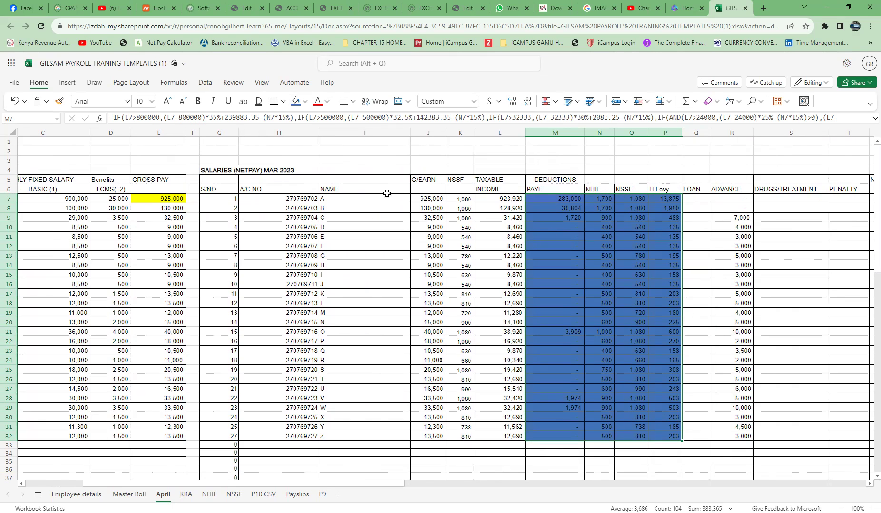
# Set employee A's basic salary in C7 to 0 and check the resulting benefits, gross pay and PAYE cells.
pyautogui.click(425, 199)
pyautogui.click(76, 197)
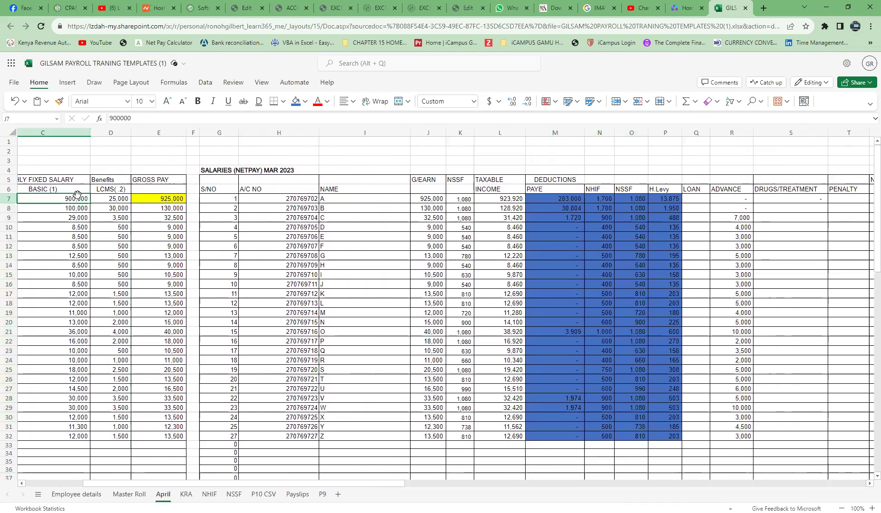
pyautogui.press('F2')
pyautogui.write('0')
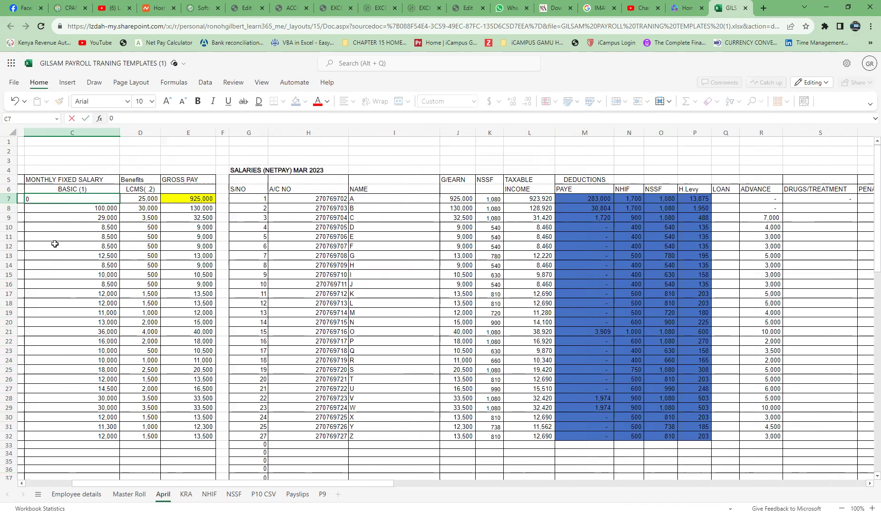
pyautogui.click(184, 208)
pyautogui.click(144, 200)
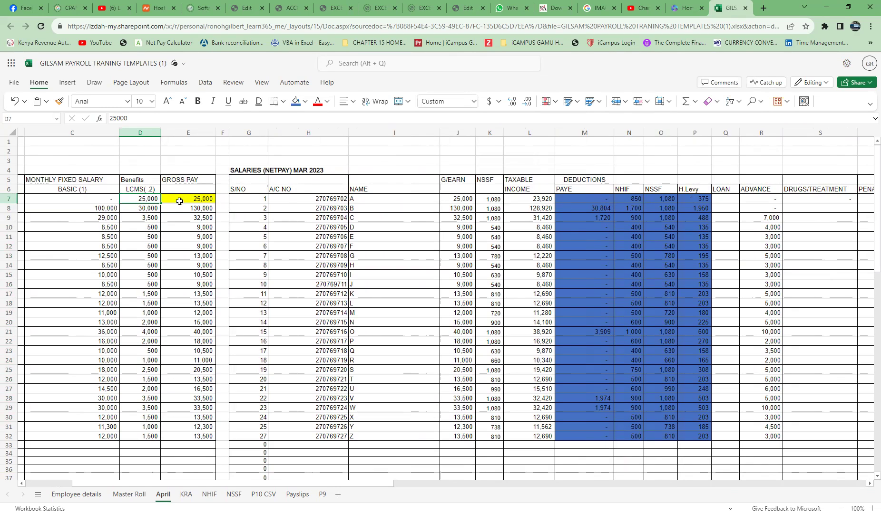
pyautogui.click(588, 197)
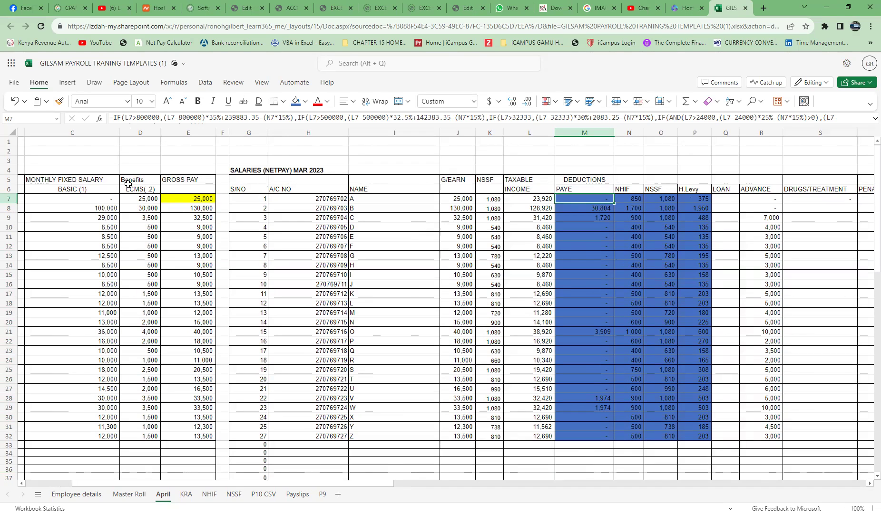
# Set employee A's basic salary in C7 to 10000 and check the PAYE cell M7.
pyautogui.click(94, 200)
pyautogui.write('10000')
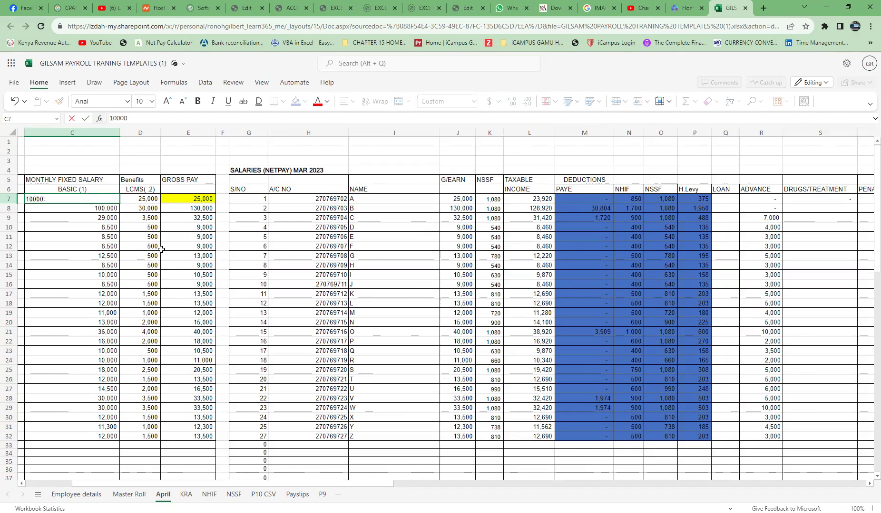
pyautogui.click(172, 254)
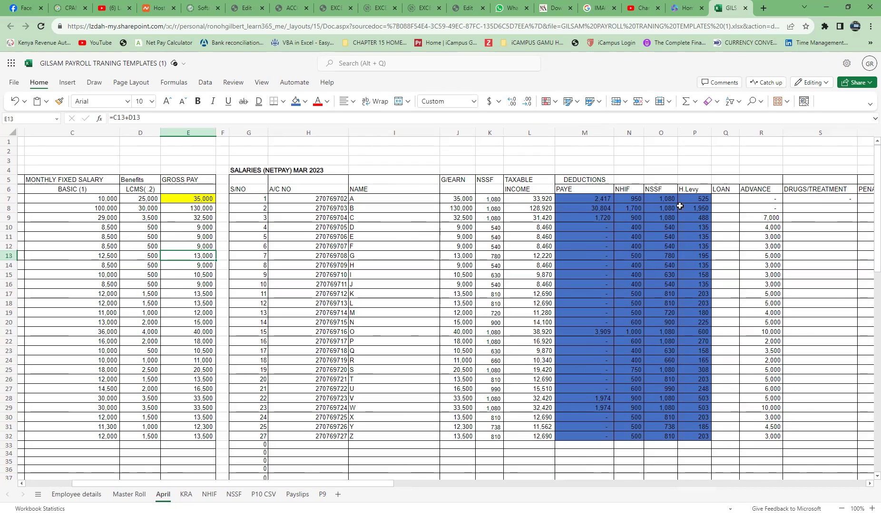
pyautogui.click(605, 200)
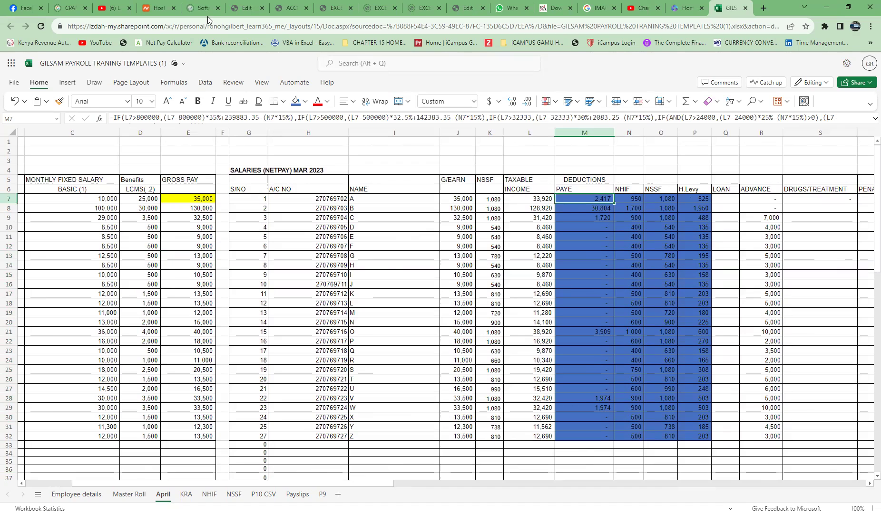
# Find and open the Wingubox PAYE tax calculator for Kenya in a new browser tab.
pyautogui.click(763, 8)
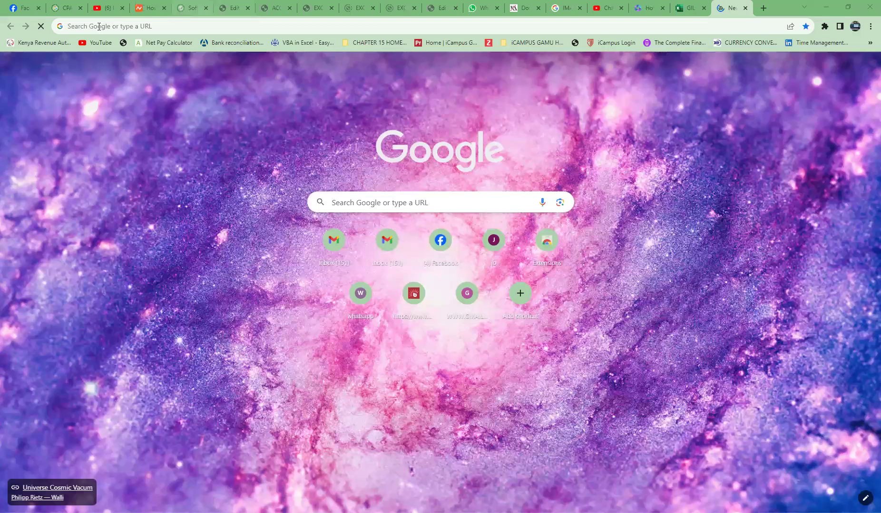
pyautogui.click(99, 27)
pyautogui.write('WIMG')
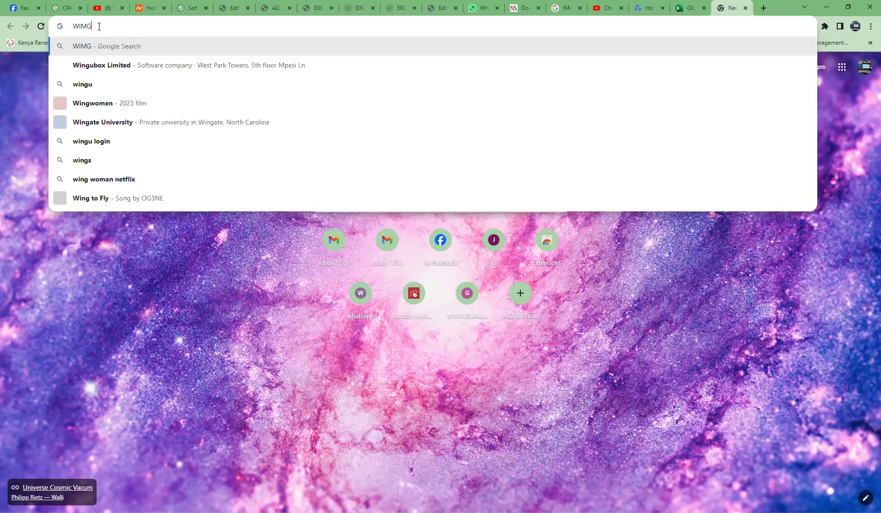
pyautogui.press('BackSpace')
pyautogui.press('BackSpace')
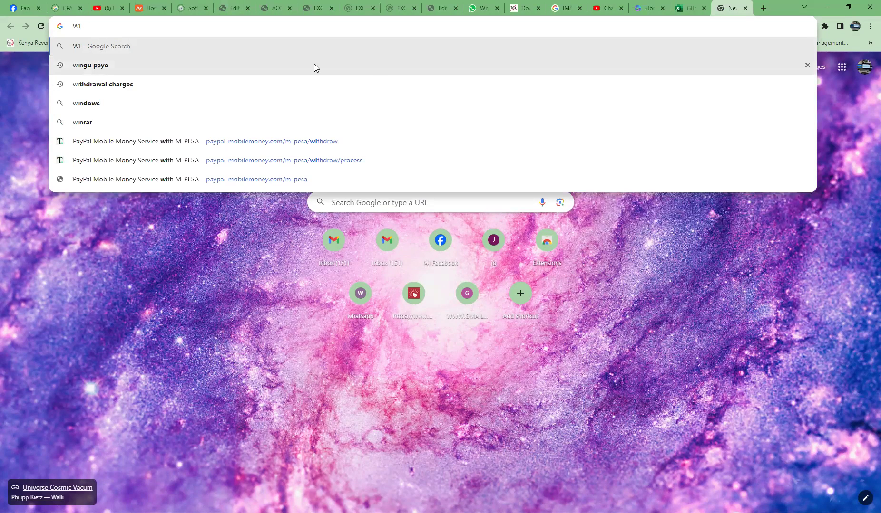
pyautogui.click(552, 72)
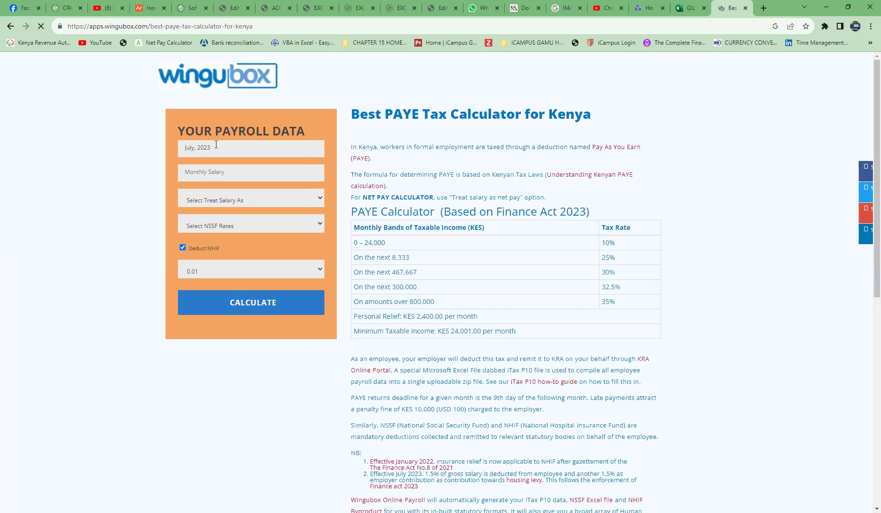
# Set the calculator's monthly salary to 35,000 and treat it as Basic Pay.
pyautogui.click(215, 145)
pyautogui.click(211, 175)
pyautogui.write('35,000')
pyautogui.click(234, 200)
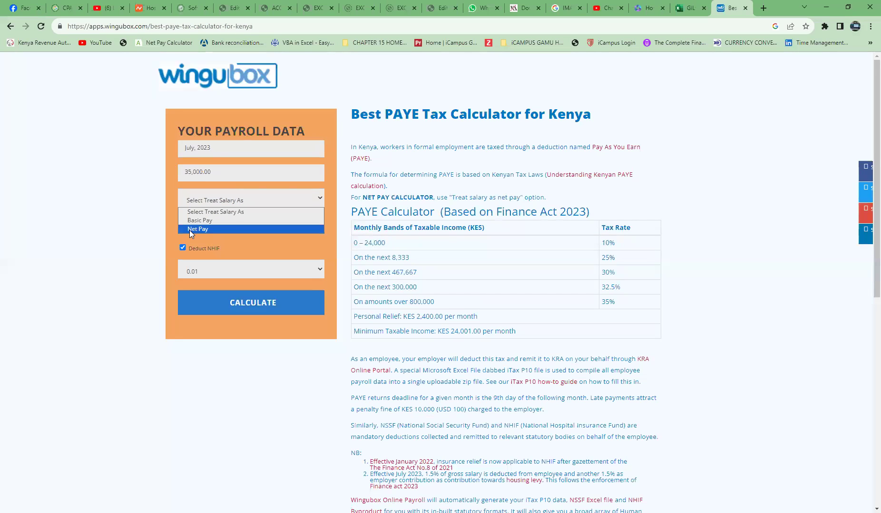
pyautogui.click(227, 222)
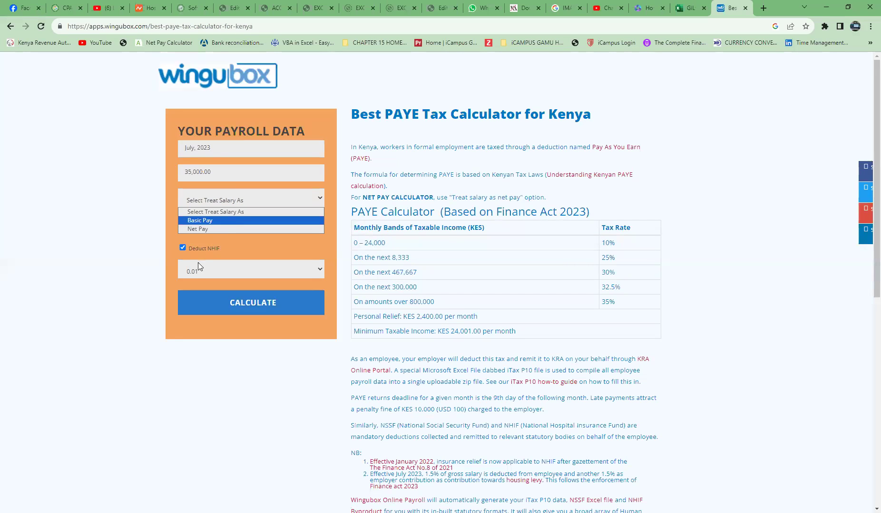
# Set the NSSF rates to NSSF Tier 1 & 2 and calculate the payslip.
pyautogui.click(200, 225)
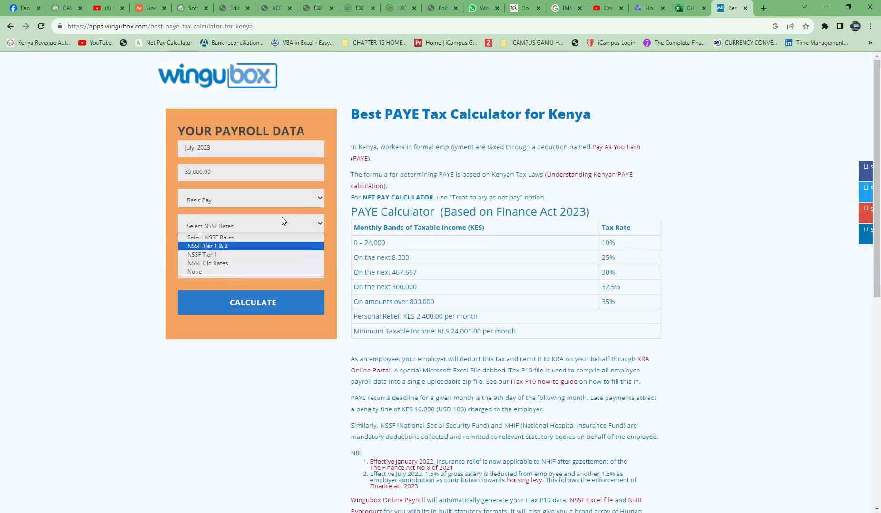
pyautogui.click(251, 246)
pyautogui.click(260, 299)
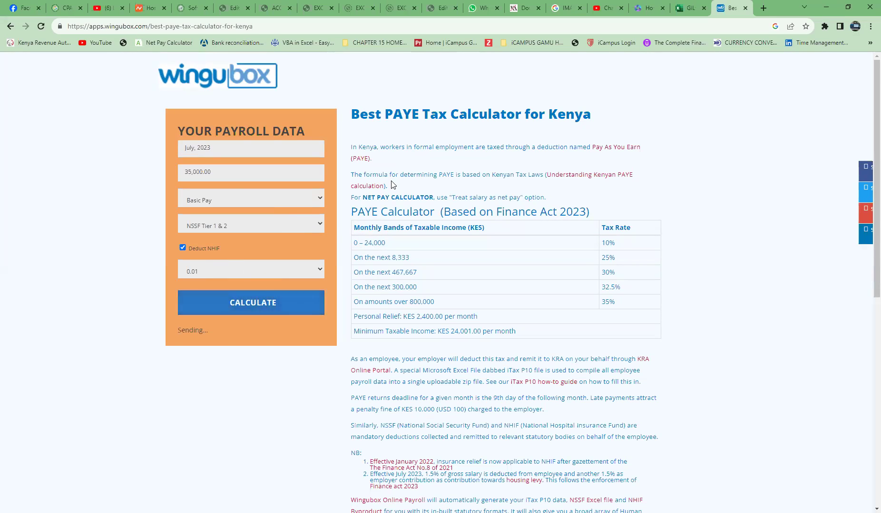
# Examine the P.A.Y.E, NHIF, NSSF and Housing Levy amounts in the calculated payslip results.
pyautogui.scroll(-1, 306, 409)
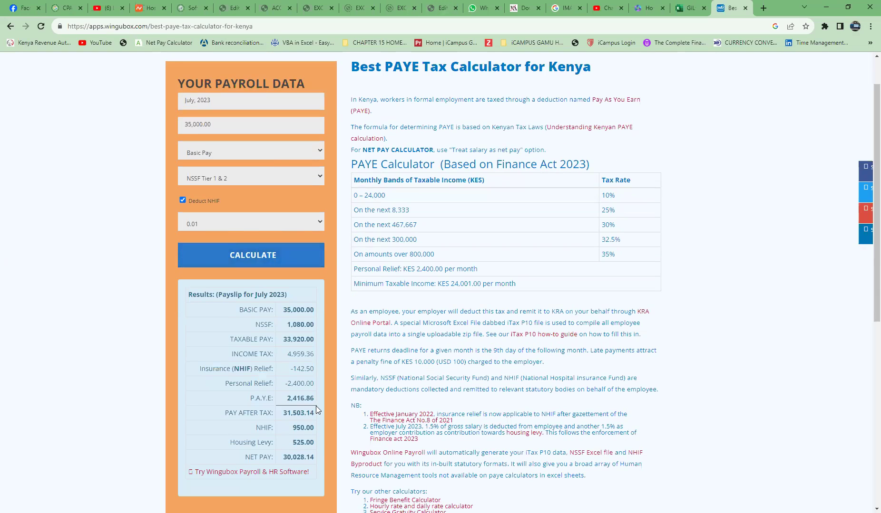
pyautogui.moveTo(251, 398); pyautogui.dragTo(312, 398)
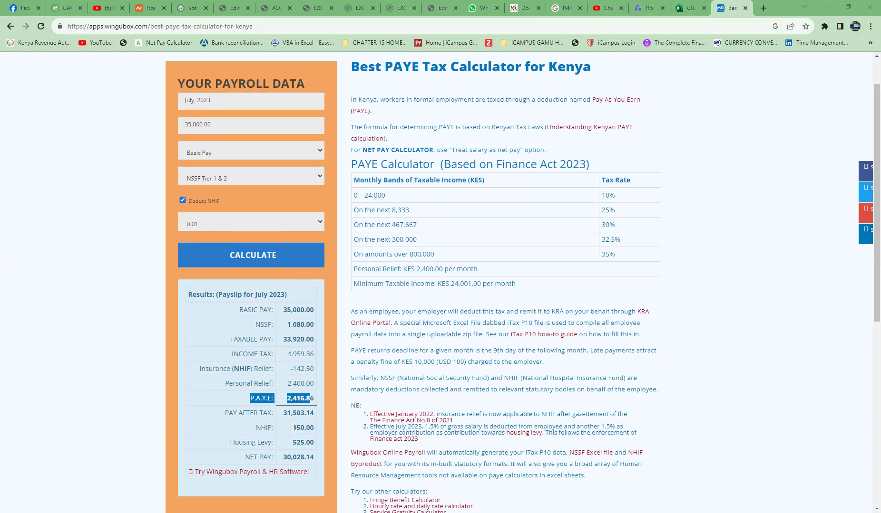
pyautogui.moveTo(291, 426); pyautogui.dragTo(312, 430)
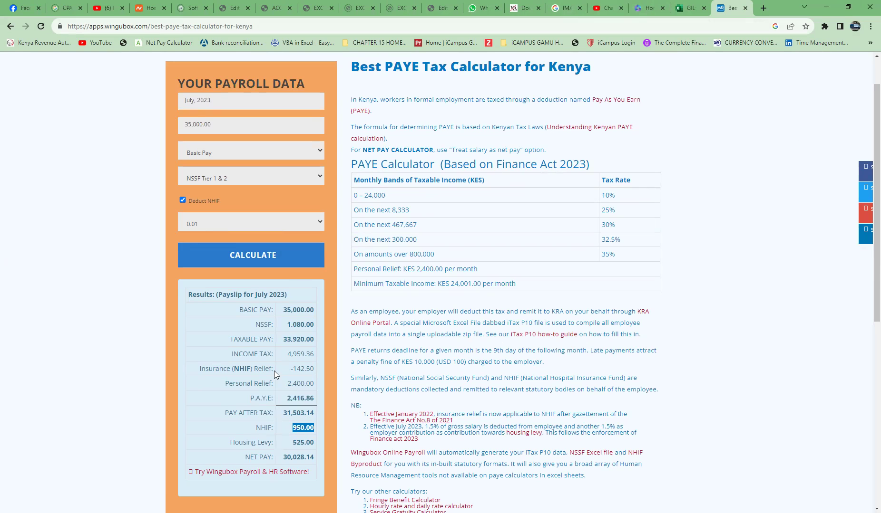
pyautogui.moveTo(287, 325); pyautogui.dragTo(315, 325)
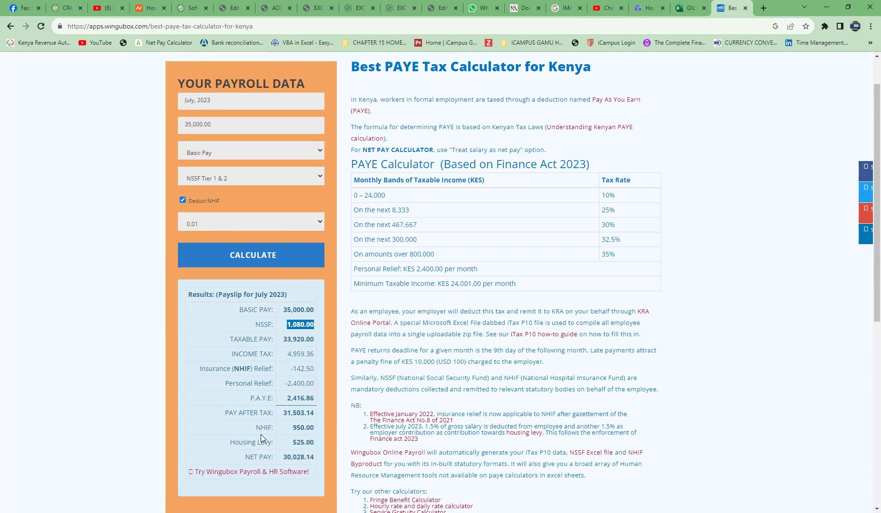
pyautogui.click(294, 444)
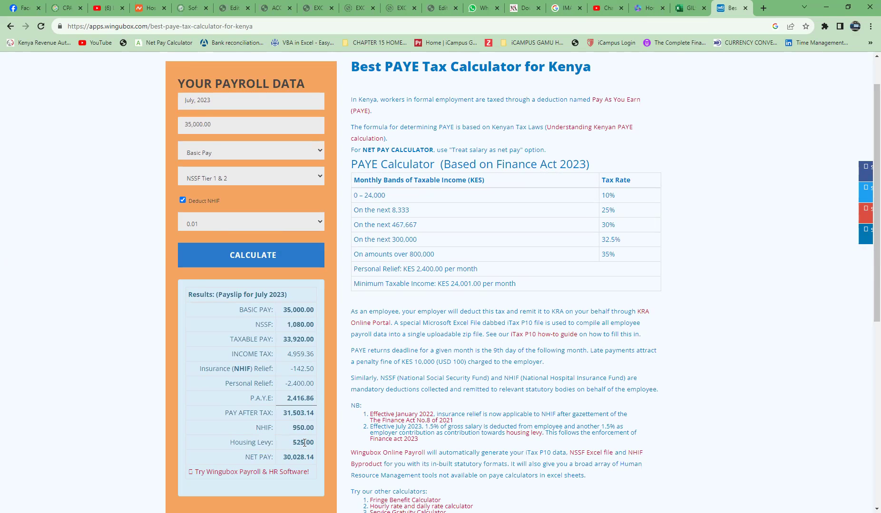